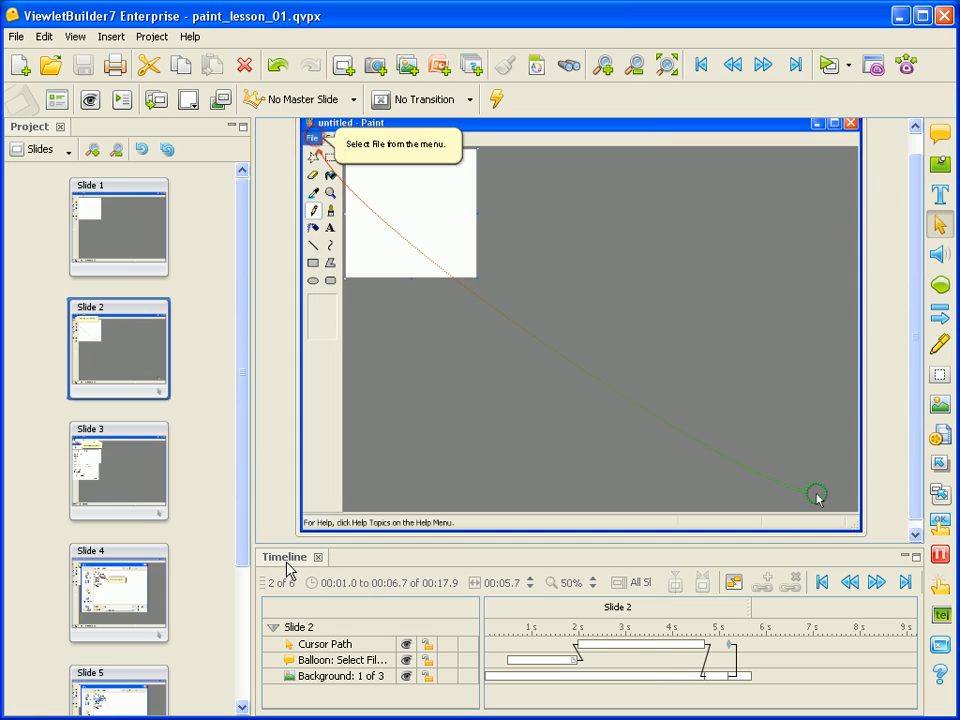
{"action": "left_click", "coordinate": [77, 42]}
{"action": "mouse_move", "coordinate": [163, 360]}
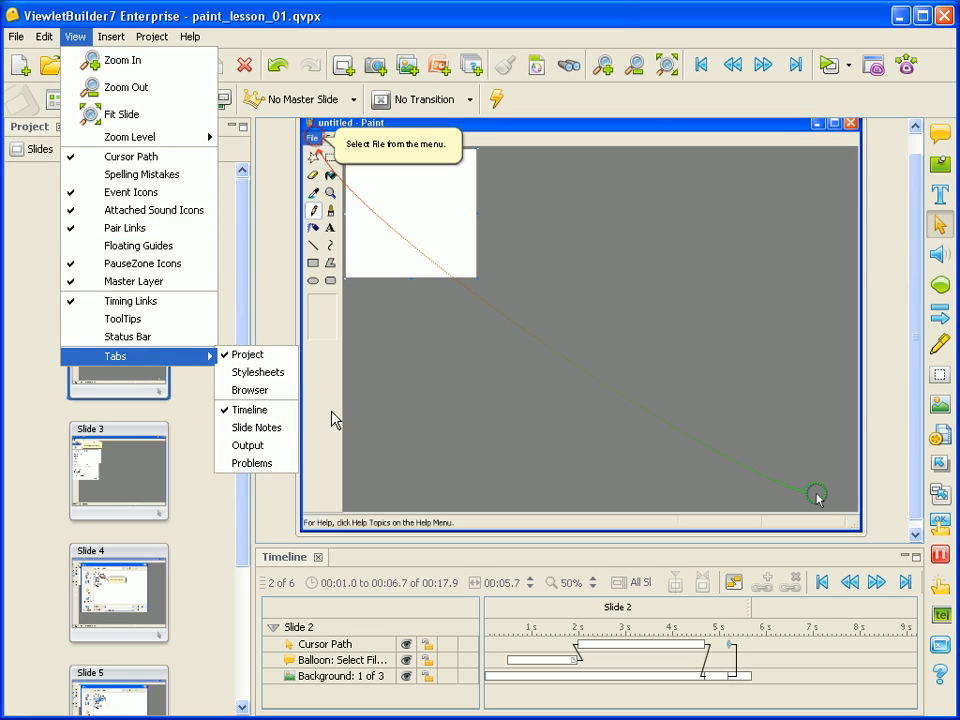
{"action": "left_click", "coordinate": [422, 422]}
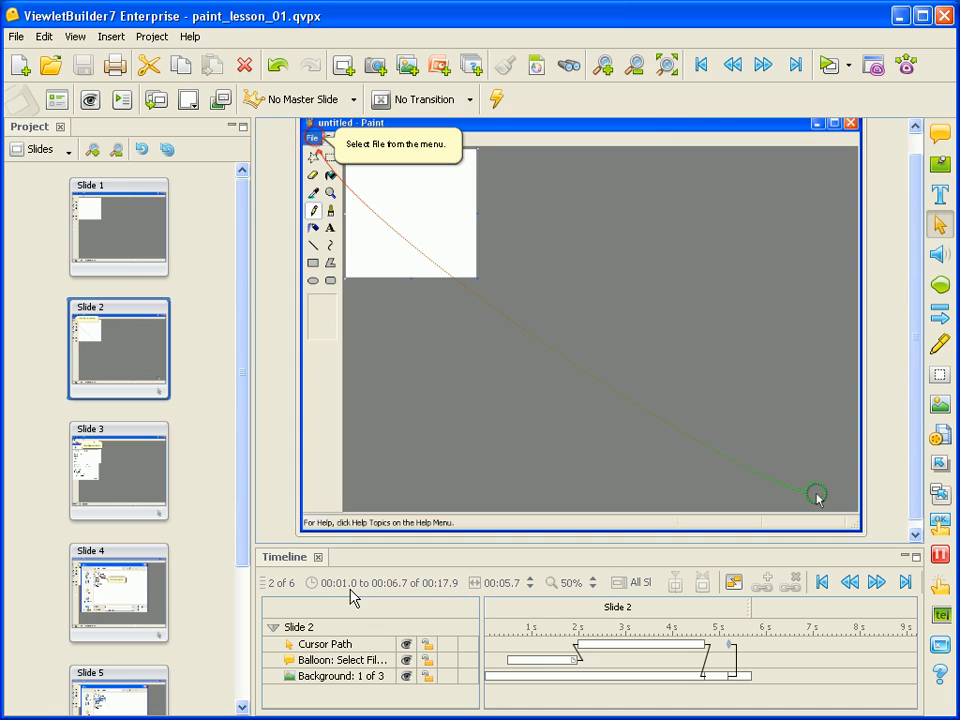
- Raise the slide duration to 00:07.7, then lower it back to 00:05.7
{"action": "left_click", "coordinate": [530, 582]}
{"action": "left_click", "coordinate": [531, 582]}
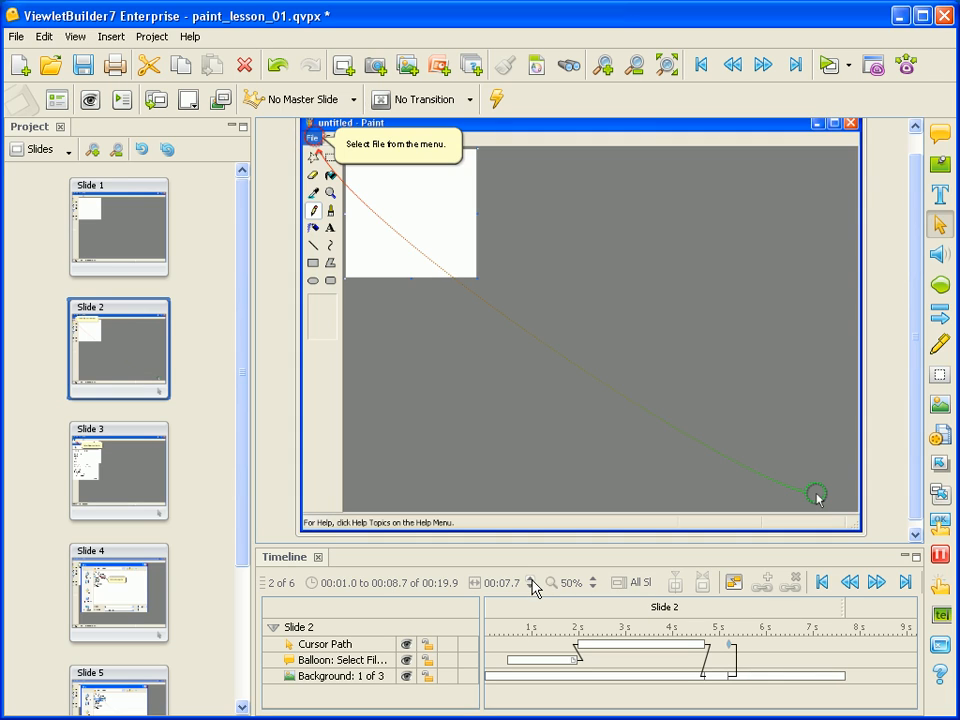
{"action": "left_click", "coordinate": [531, 588]}
{"action": "left_click", "coordinate": [531, 588]}
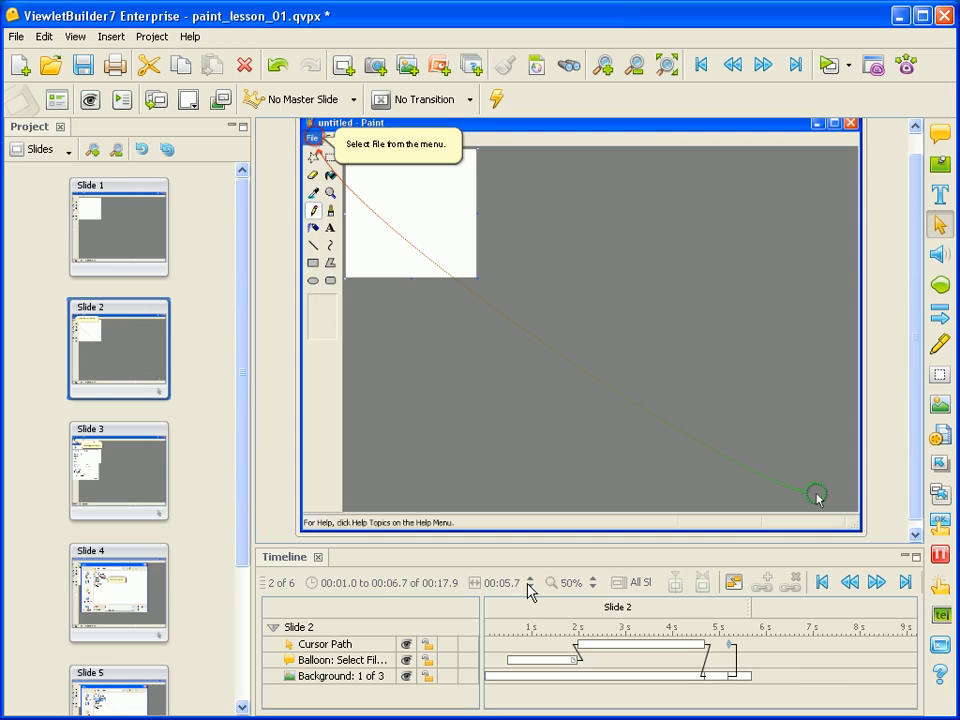
- Try the timeline's 100% zoom and Current-slide view, browsing neighbouring slides, then restore 50% and All Slide view
{"action": "left_click", "coordinate": [594, 580]}
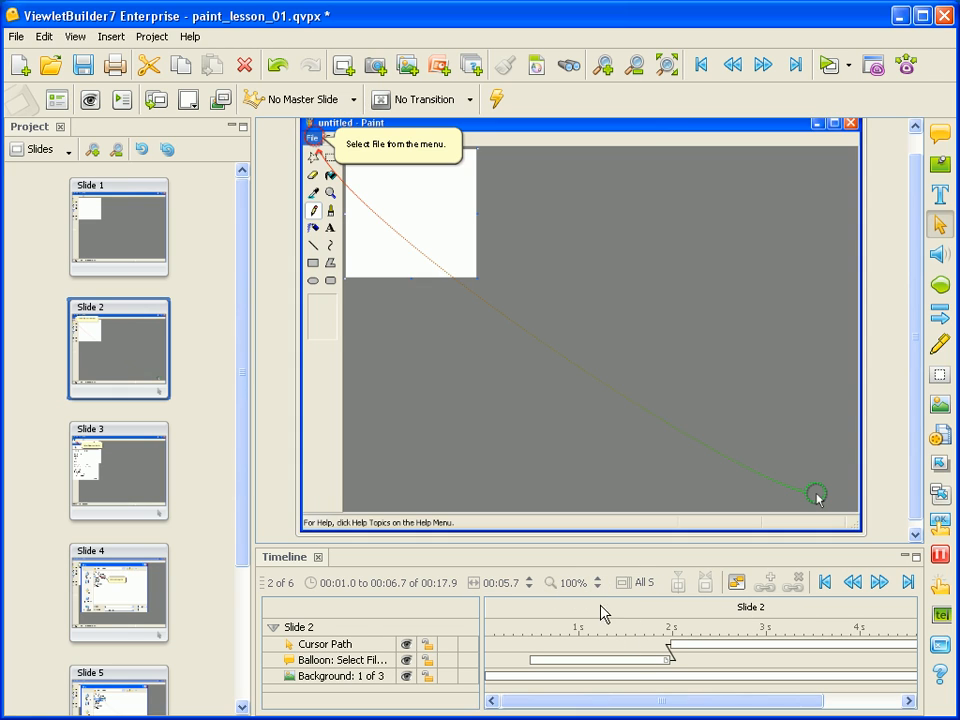
{"action": "left_click", "coordinate": [600, 594]}
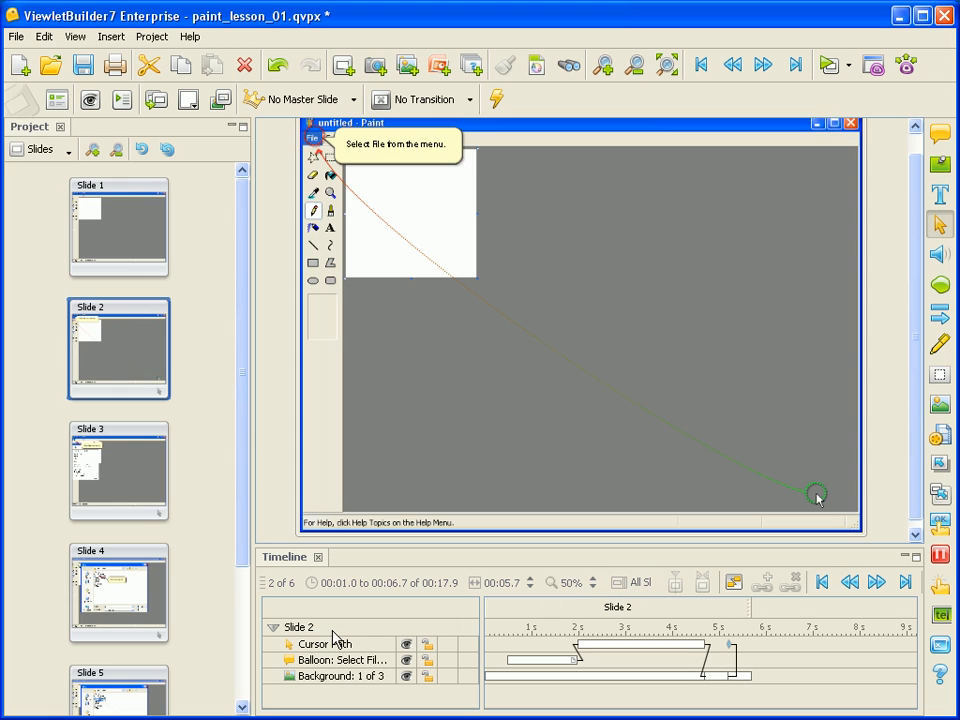
{"action": "left_click", "coordinate": [631, 583]}
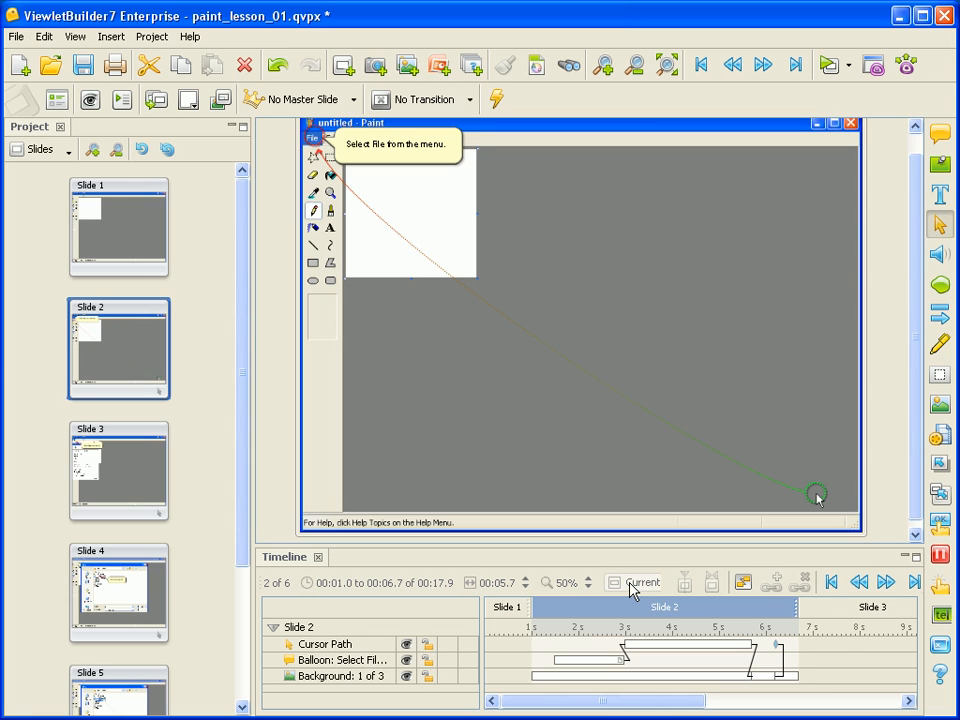
{"action": "left_click", "coordinate": [518, 610]}
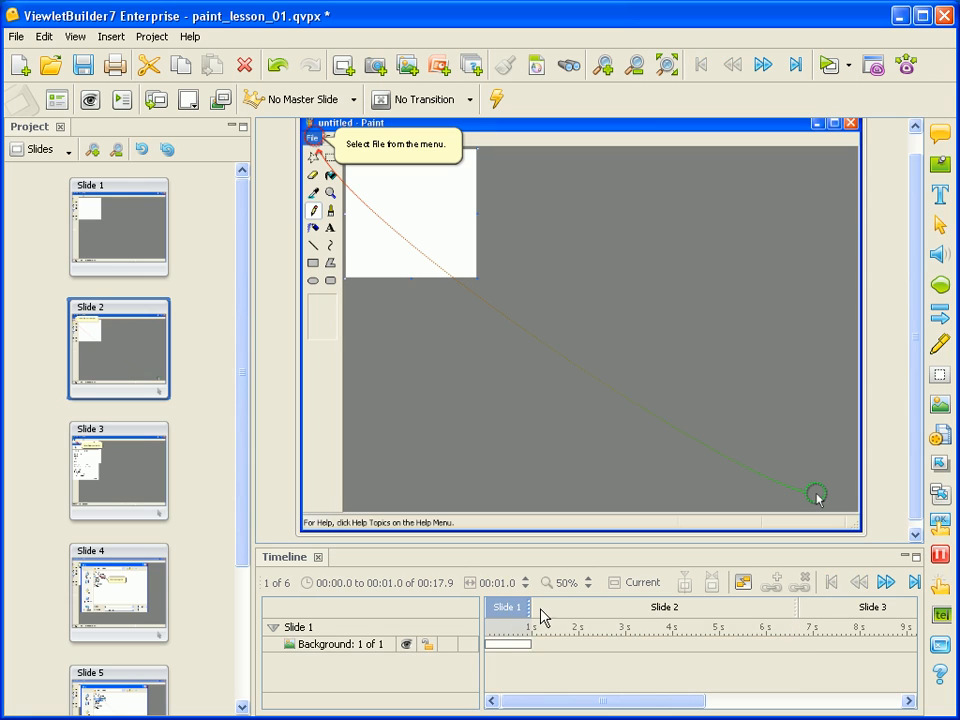
{"action": "left_click", "coordinate": [560, 612]}
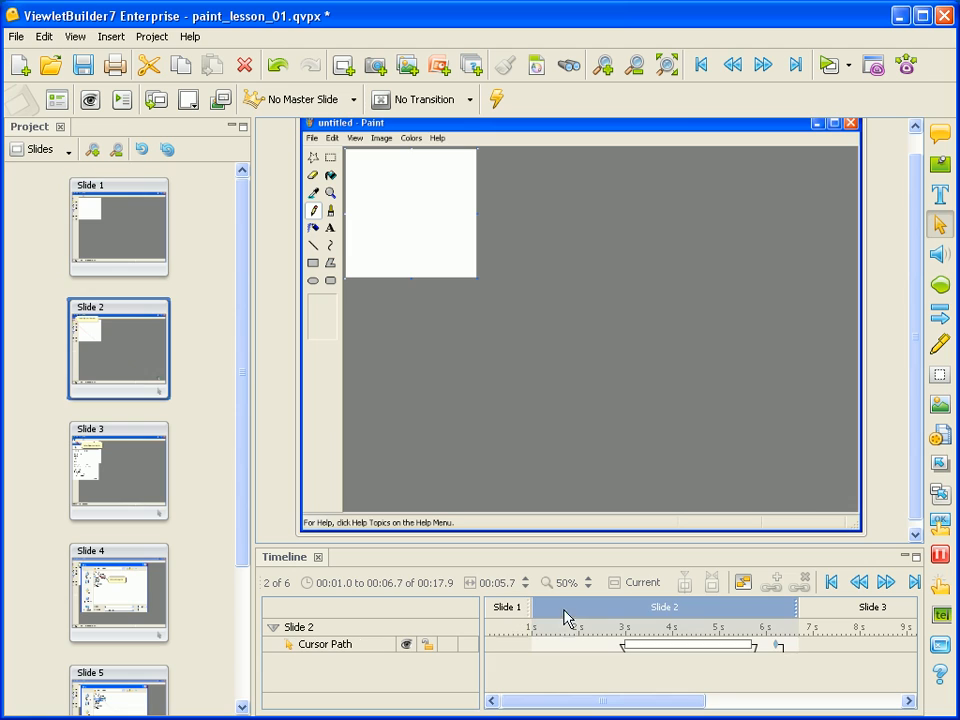
{"action": "left_click", "coordinate": [833, 612]}
{"action": "left_click", "coordinate": [665, 605]}
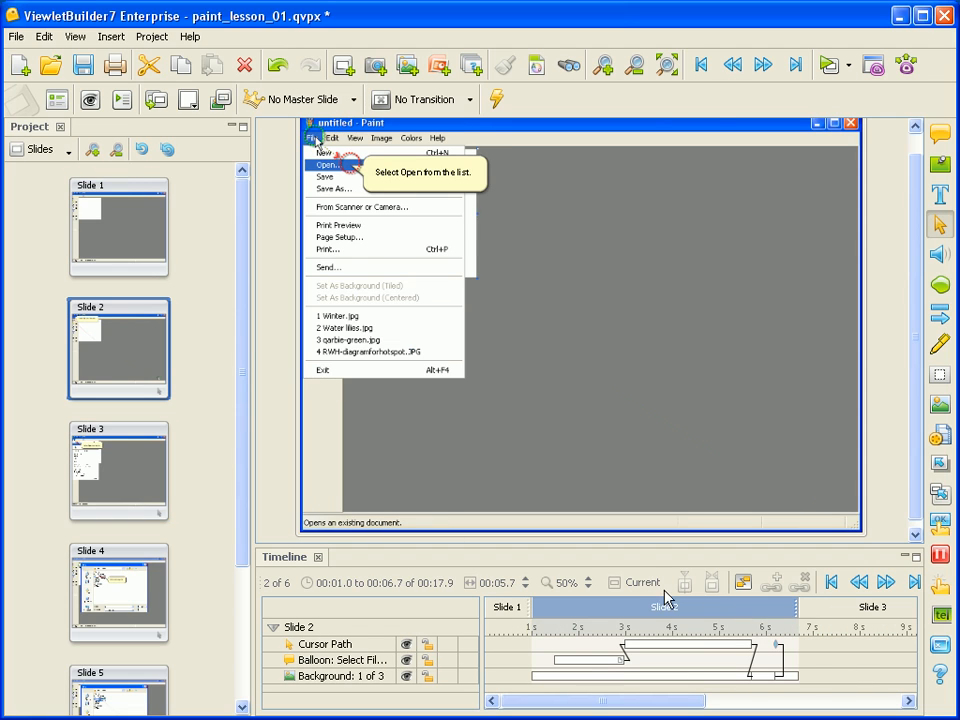
{"action": "left_click", "coordinate": [639, 583]}
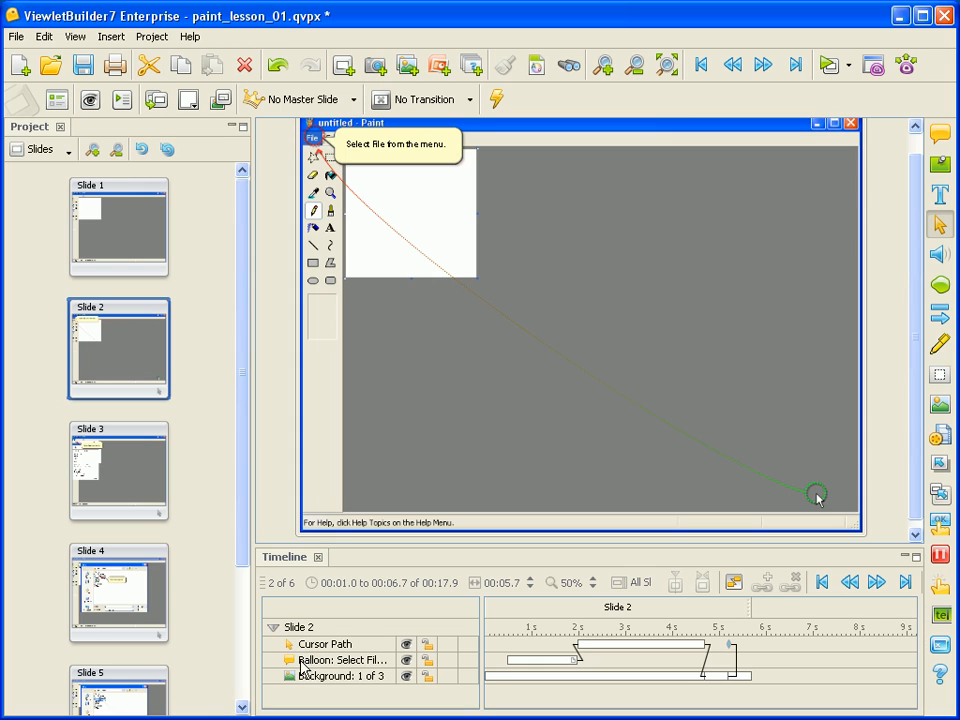
- Collapse and expand Slide 2's timeline objects, then select each of the background's three frames in turn
{"action": "left_click", "coordinate": [273, 627]}
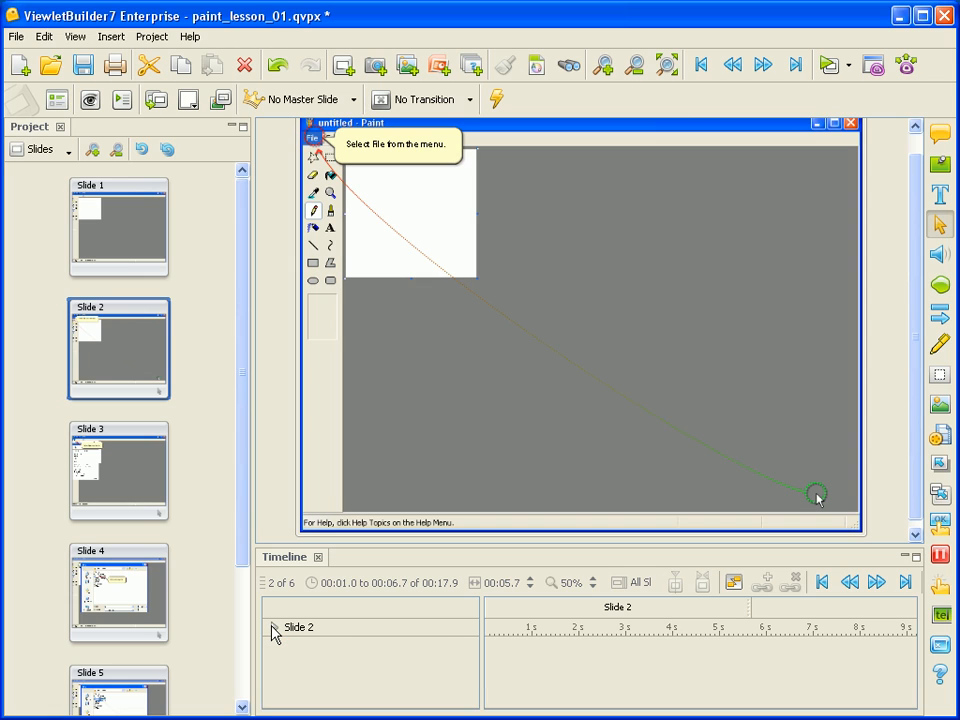
{"action": "left_click", "coordinate": [273, 627]}
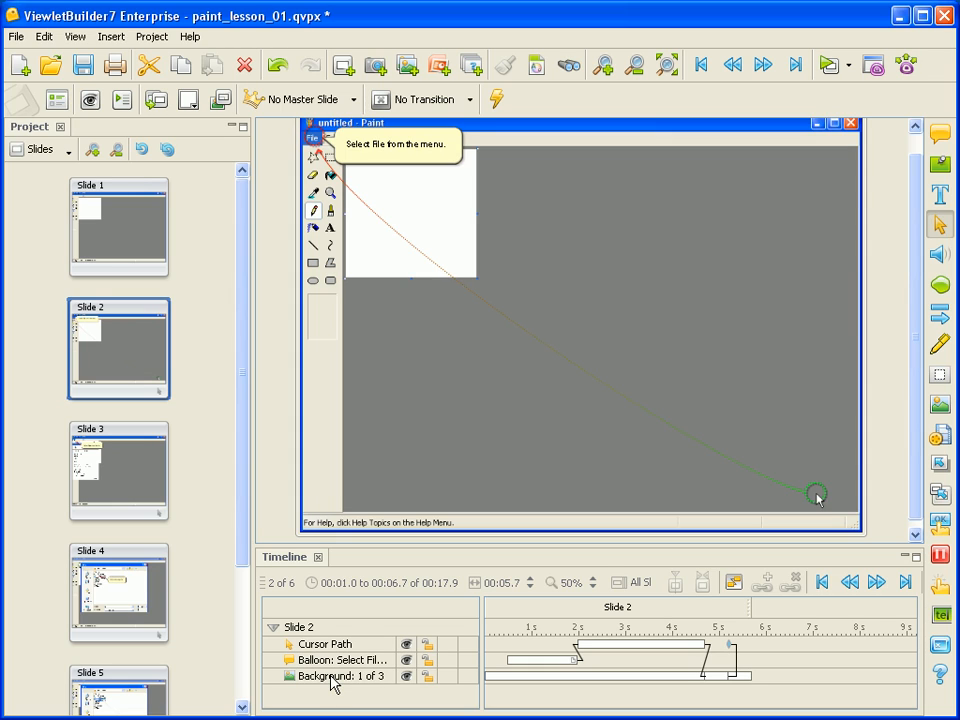
{"action": "left_click", "coordinate": [499, 682]}
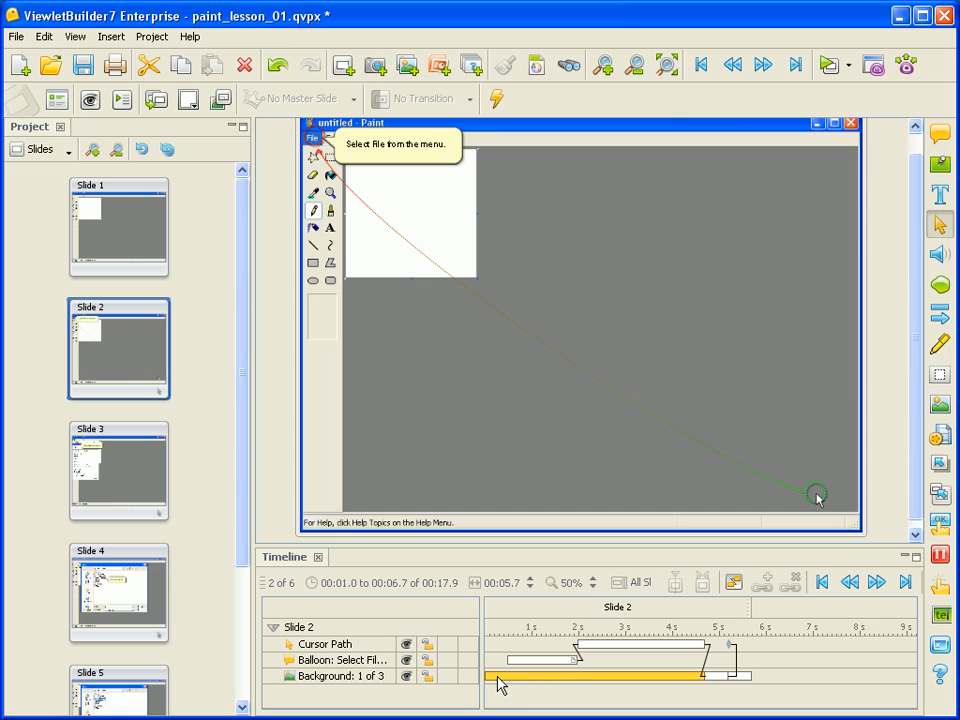
{"action": "left_click", "coordinate": [718, 677]}
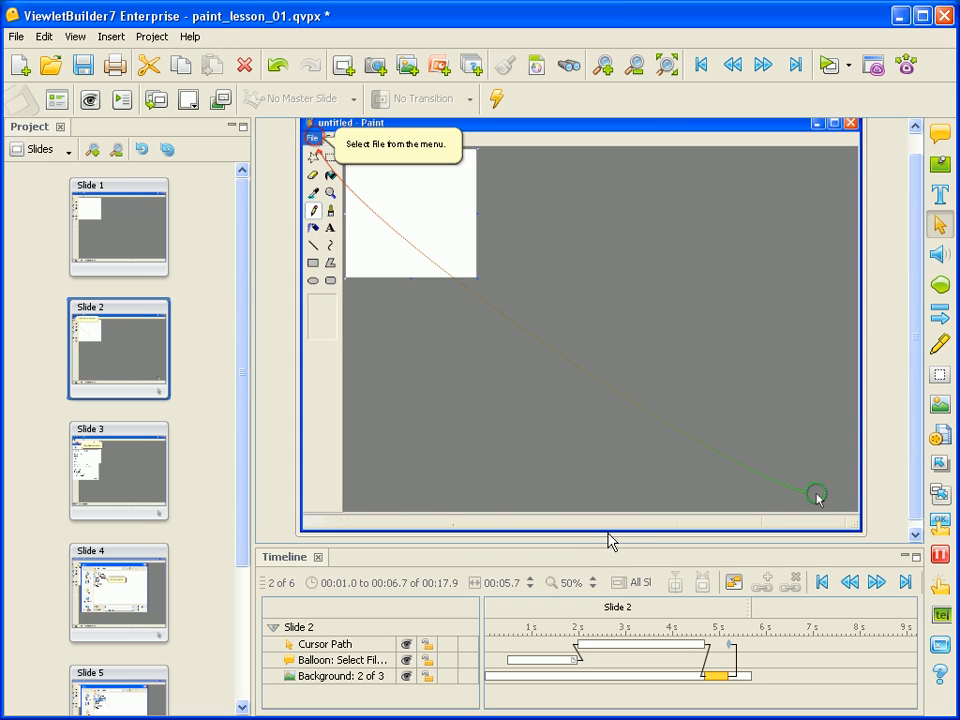
{"action": "left_click", "coordinate": [741, 676]}
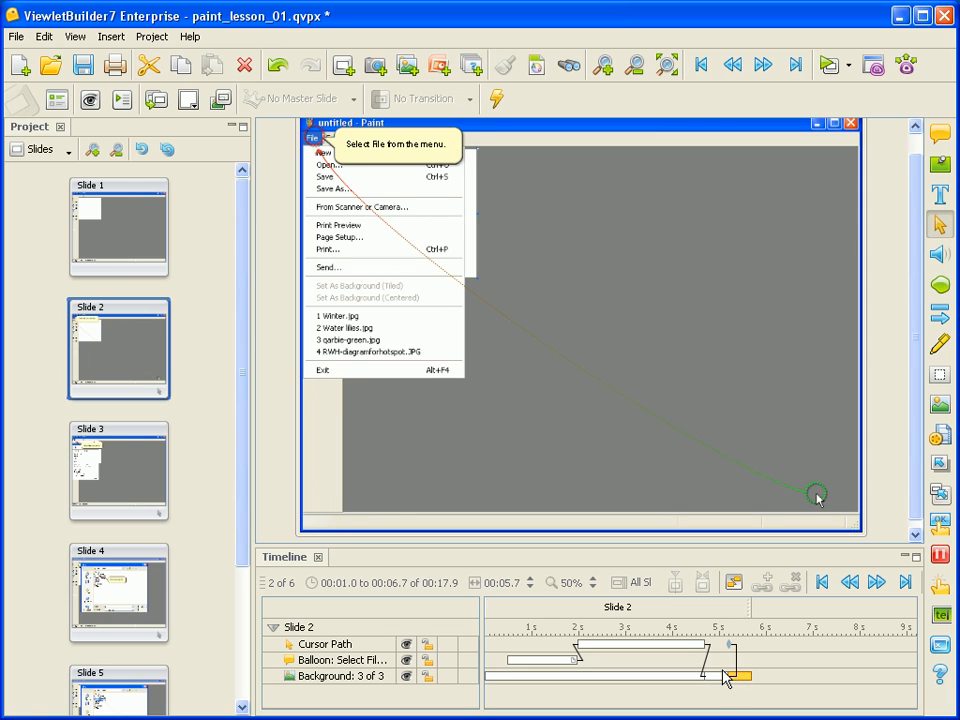
{"action": "left_click", "coordinate": [714, 678]}
{"action": "left_click", "coordinate": [689, 678]}
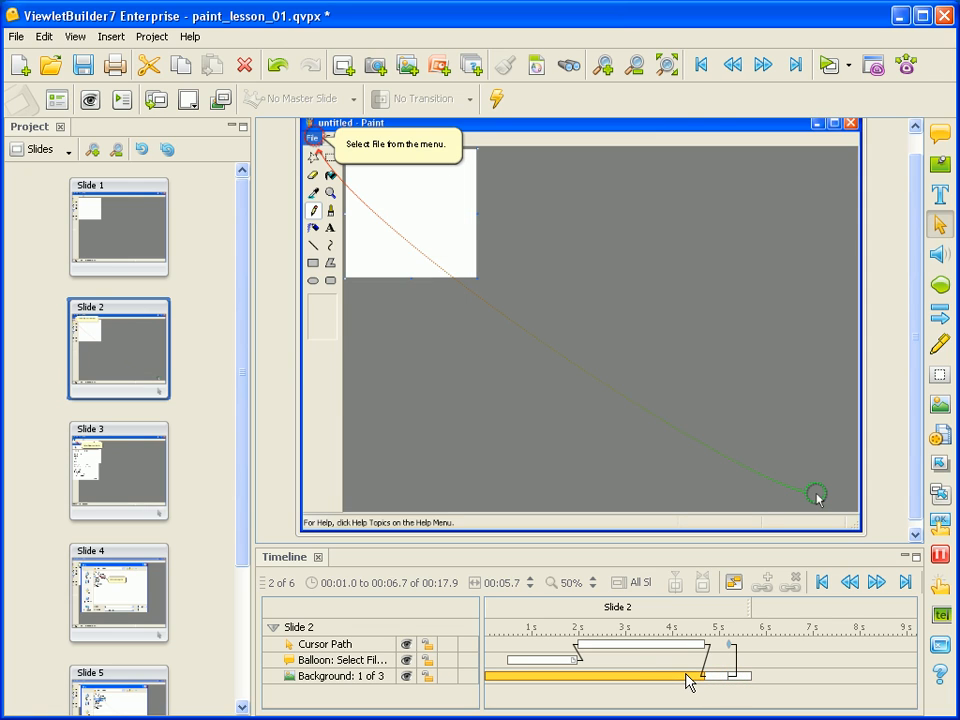
- Select the balloon, the cursor path and the later background frames in the timeline to inspect their timing
{"action": "left_click", "coordinate": [372, 662]}
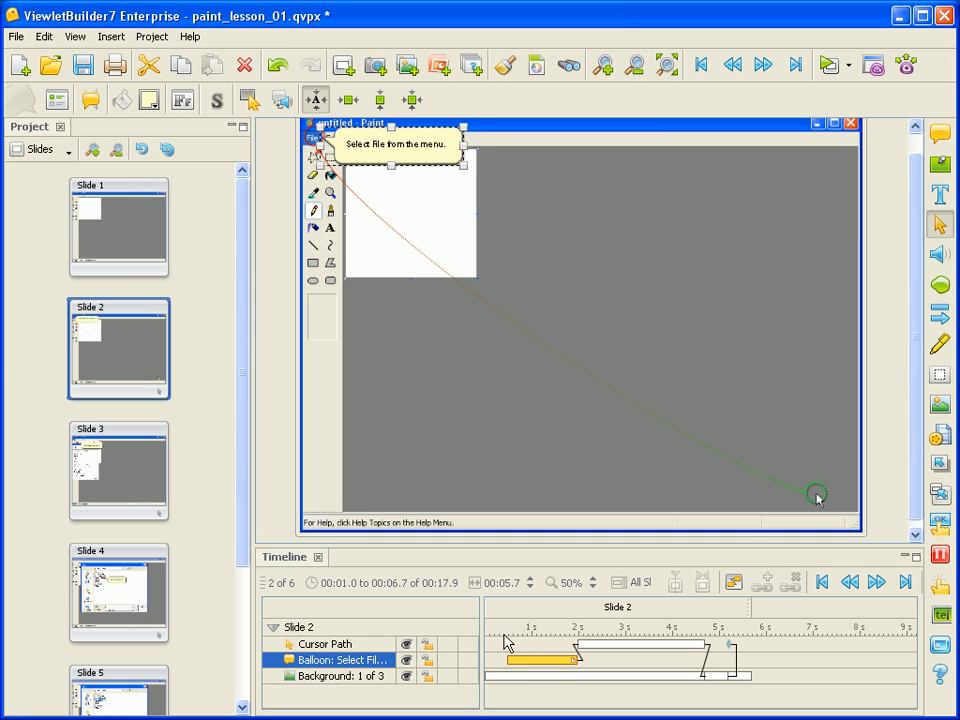
{"action": "left_click", "coordinate": [588, 644]}
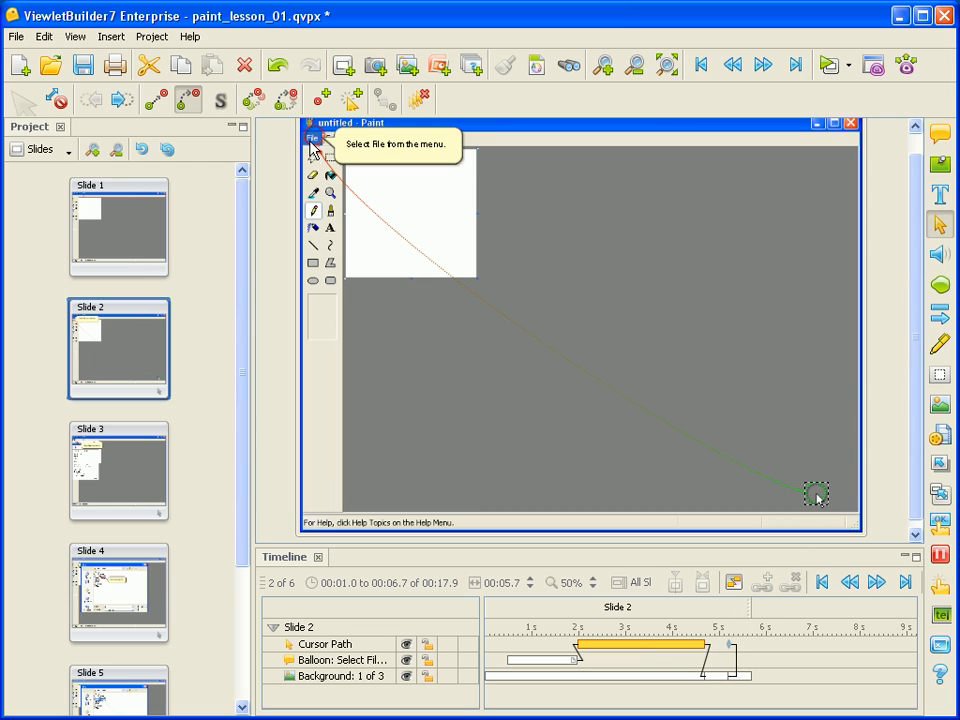
{"action": "left_click", "coordinate": [715, 674]}
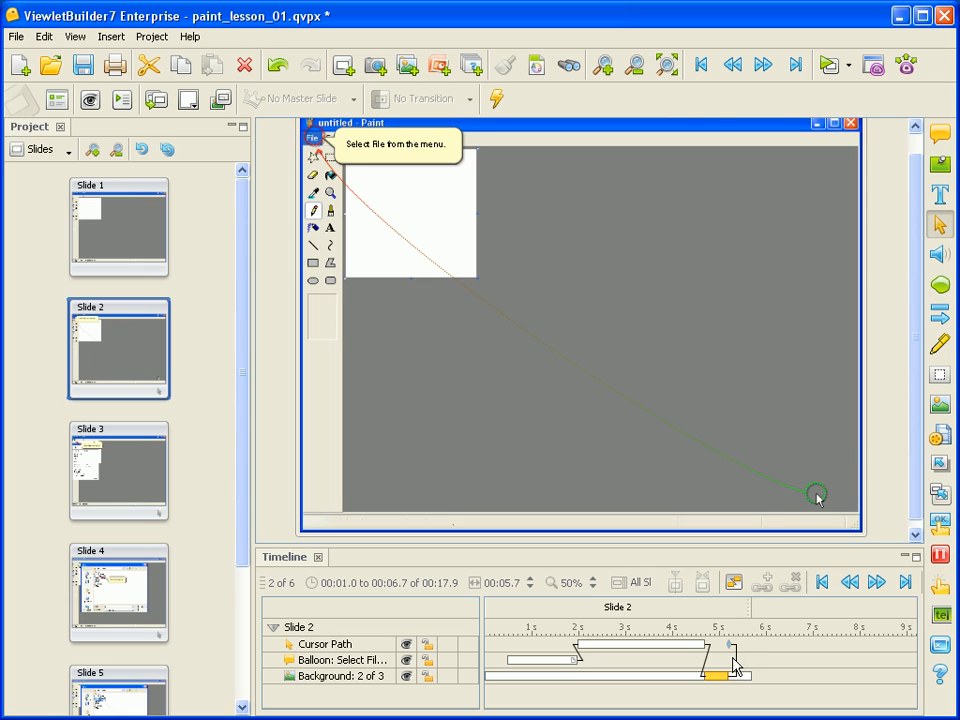
{"action": "left_click", "coordinate": [744, 679]}
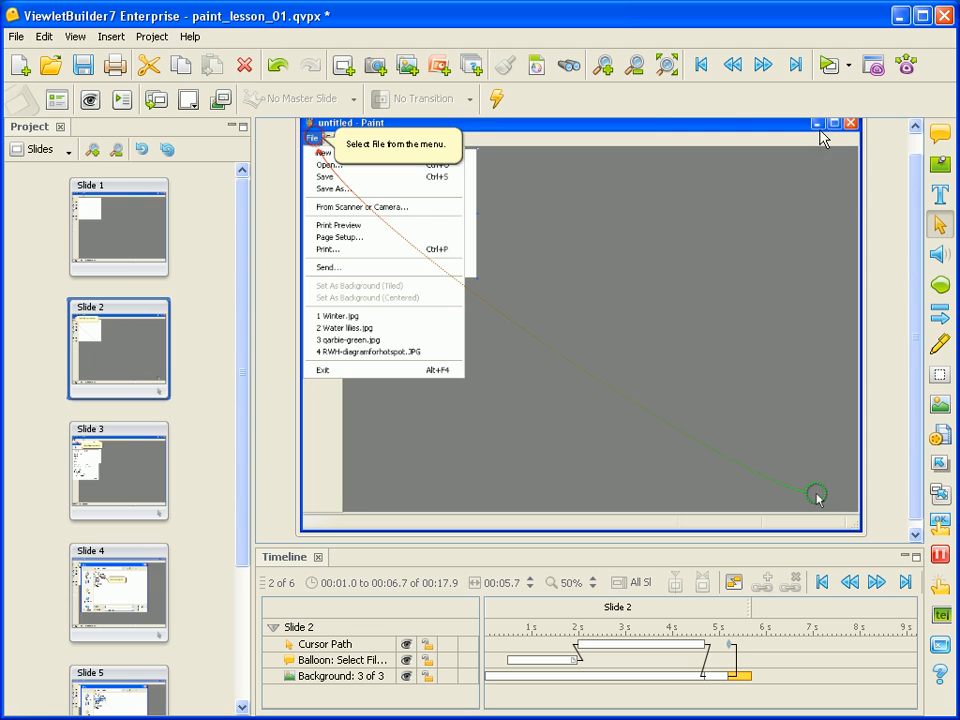
{"action": "left_click", "coordinate": [829, 66]}
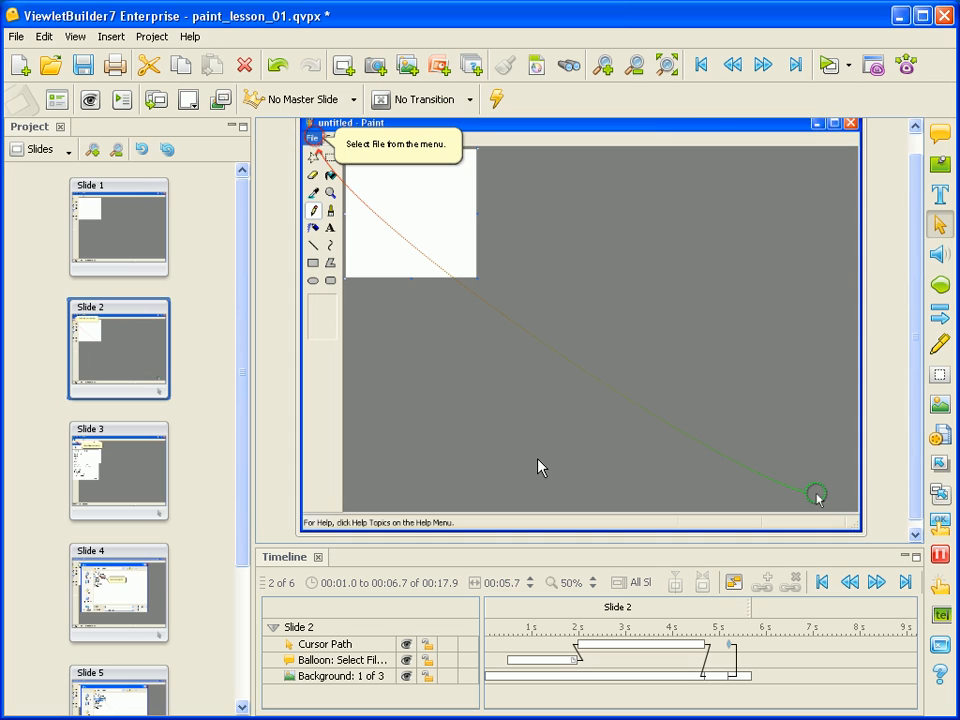
- Insert a note at the 4-second playhead position on Slide 2, then undo it
{"action": "left_click", "coordinate": [627, 640]}
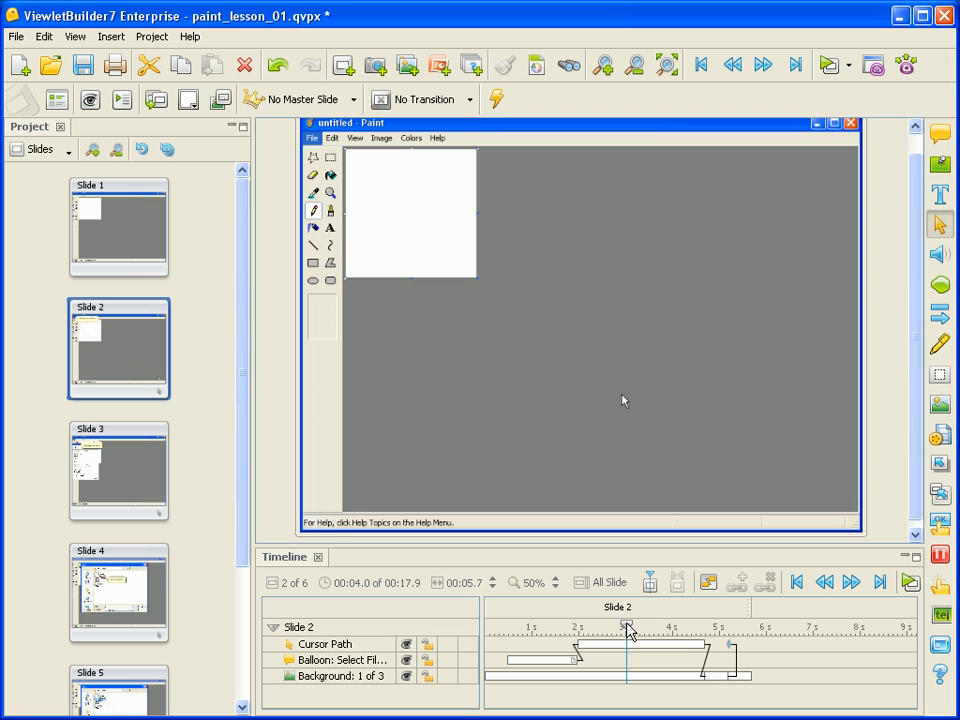
{"action": "mouse_move", "coordinate": [627, 630]}
{"action": "left_mouse_down"}
{"action": "mouse_move", "coordinate": [501, 627]}
{"action": "mouse_move", "coordinate": [746, 632]}
{"action": "mouse_move", "coordinate": [670, 630]}
{"action": "mouse_move", "coordinate": [624, 614]}
{"action": "left_mouse_up"}
{"action": "scroll", "coordinate": [572, 427], "scroll_direction": "down", "scroll_amount": 1}
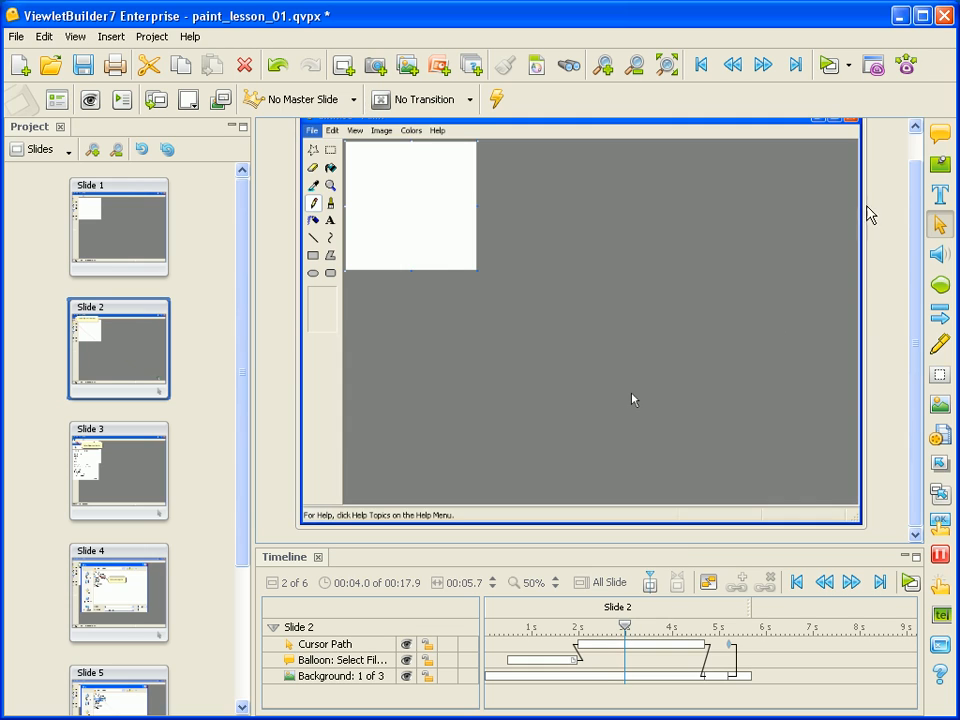
{"action": "left_click", "coordinate": [940, 167]}
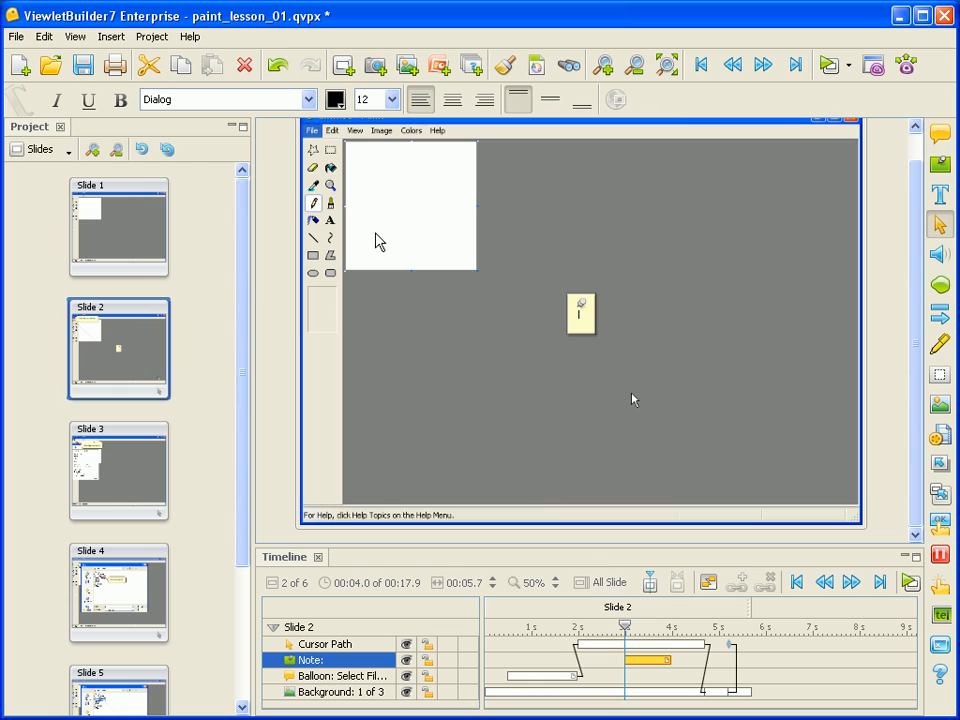
{"action": "left_click", "coordinate": [281, 73]}
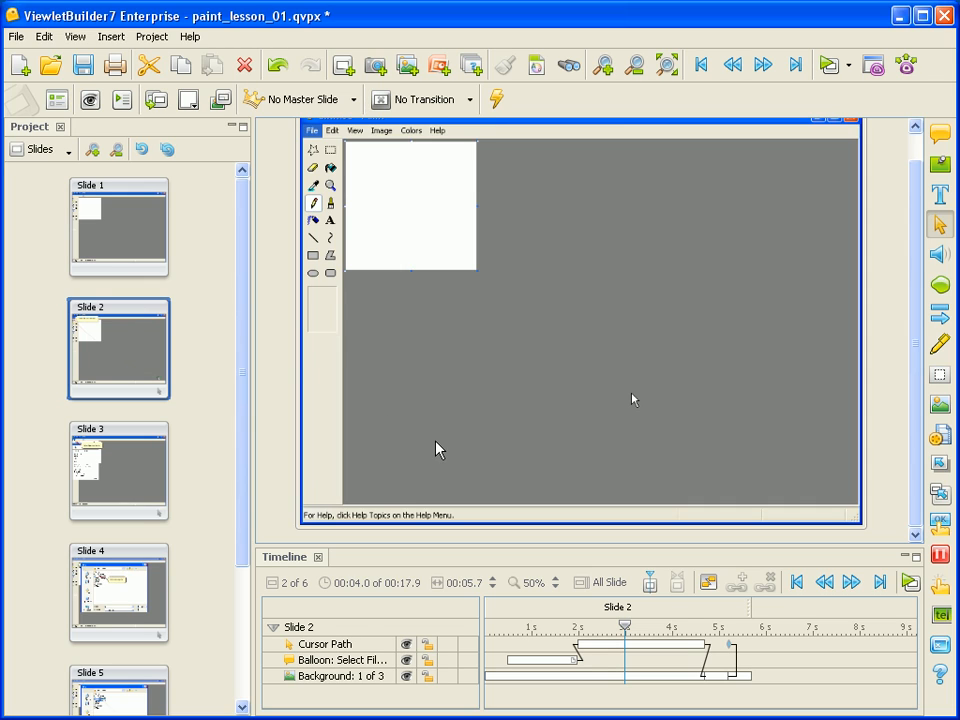
{"action": "left_click", "coordinate": [128, 236]}
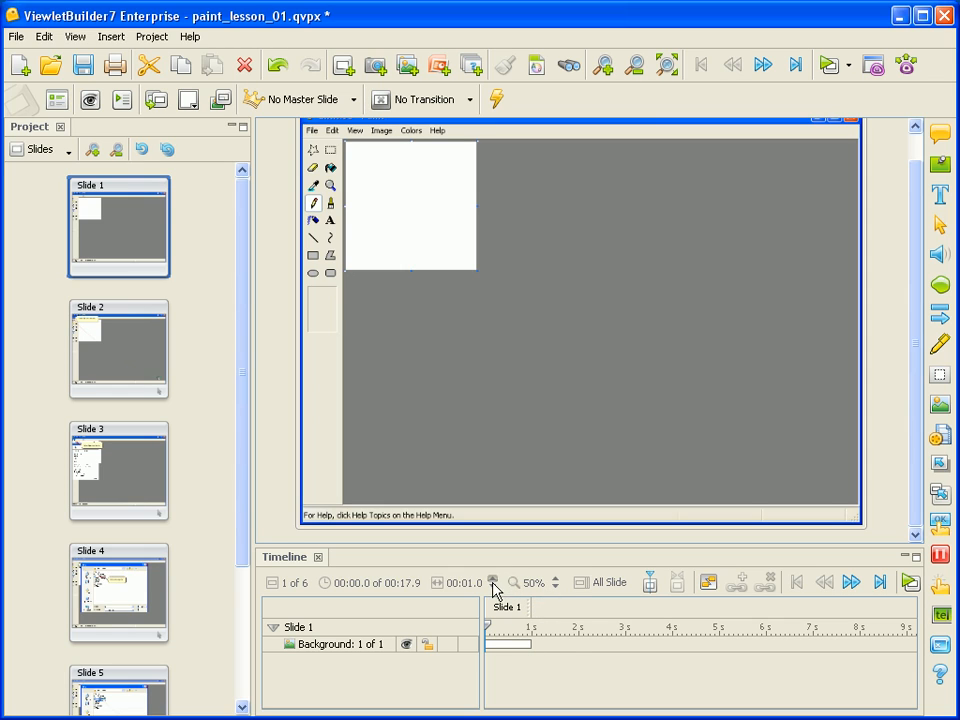
{"action": "left_click", "coordinate": [533, 606]}
{"action": "mouse_move", "coordinate": [533, 606]}
{"action": "left_mouse_down"}
{"action": "mouse_move", "coordinate": [581, 608]}
{"action": "mouse_move", "coordinate": [531, 606]}
{"action": "left_mouse_up"}
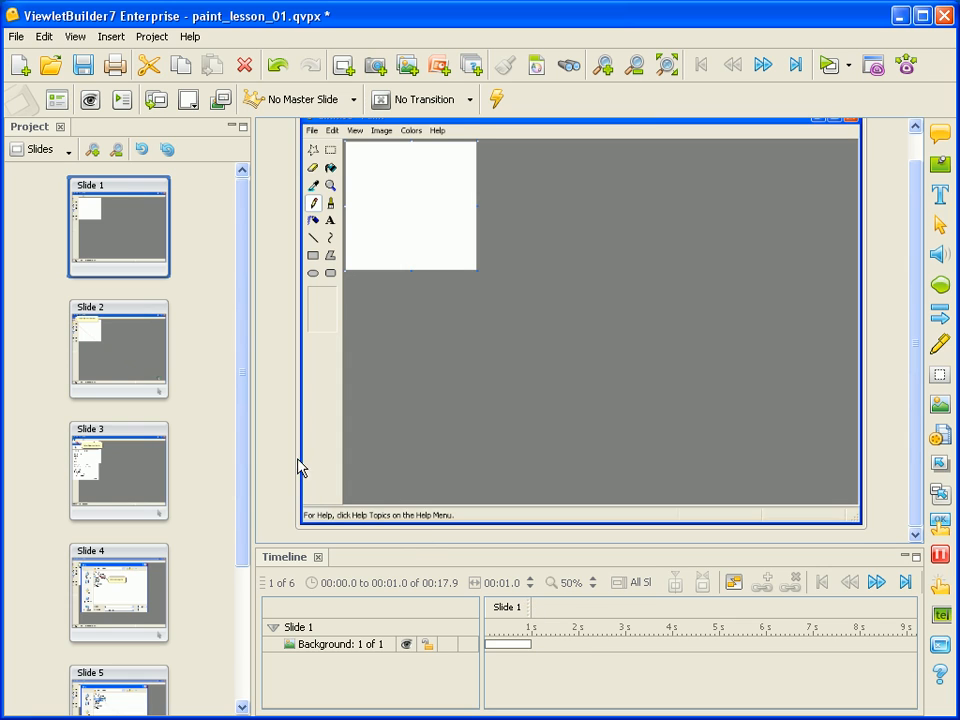
- On Slide 2, move the cursor path's end point up to the middle of the Paint canvas
{"action": "left_click", "coordinate": [139, 360]}
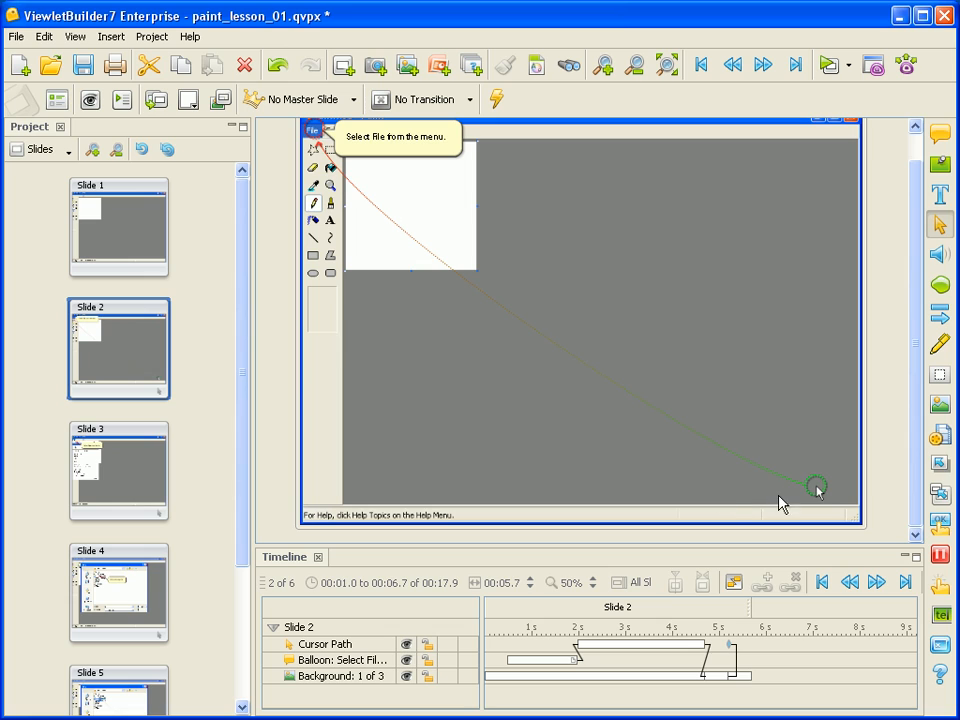
{"action": "left_click_drag", "start_coordinate": [818, 488], "coordinate": [553, 326]}
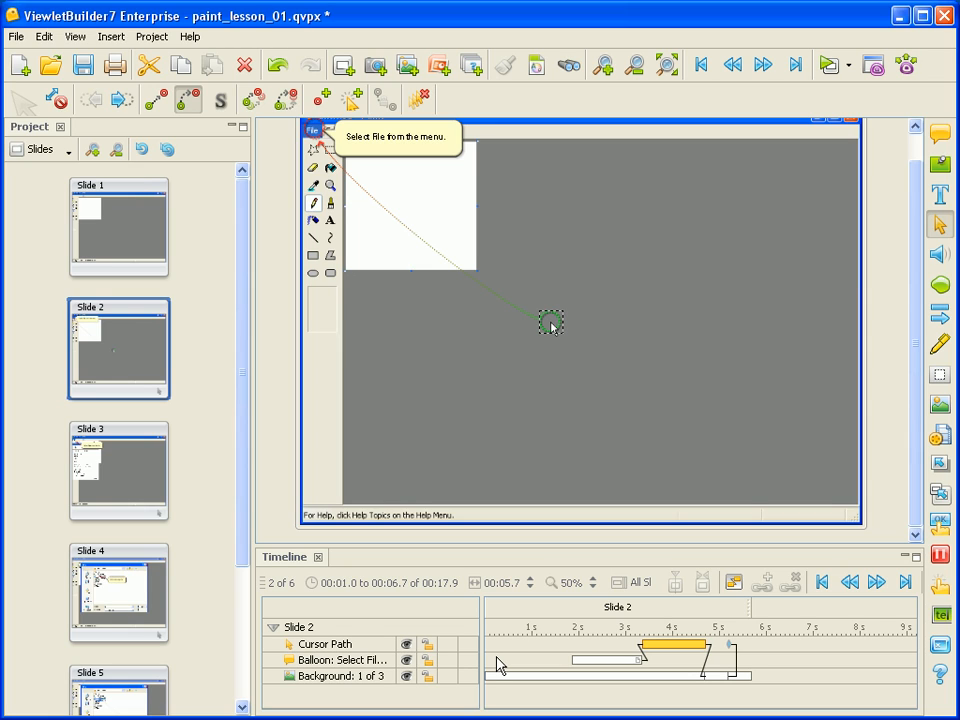
- Move the balloon's bar earlier in Slide 2's timeline
{"action": "left_click", "coordinate": [593, 660]}
{"action": "left_click_drag", "start_coordinate": [594, 661], "coordinate": [538, 660]}
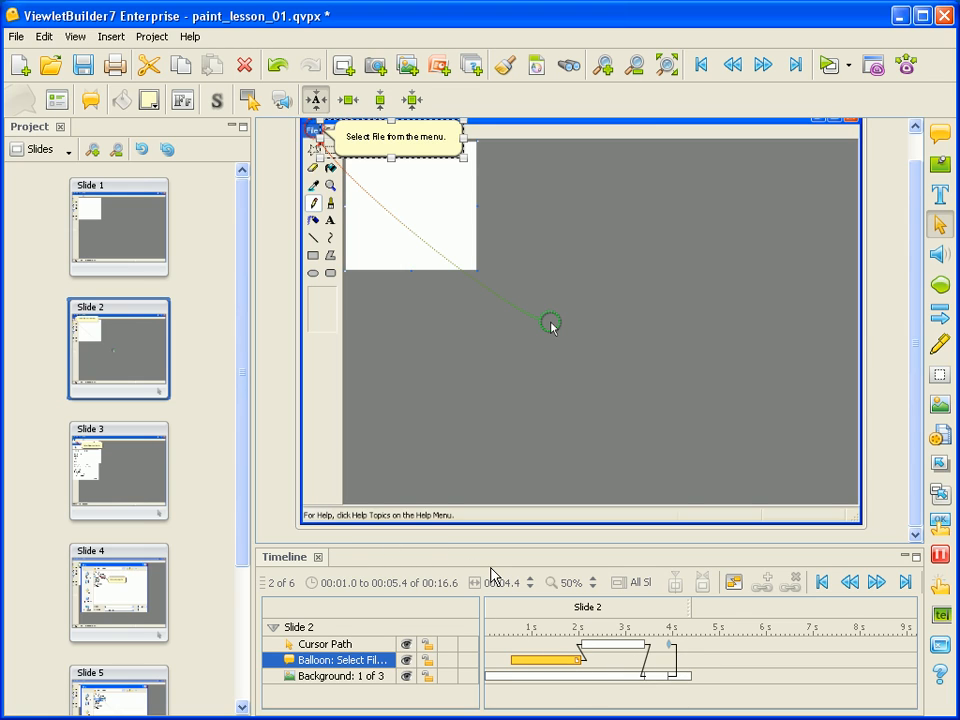
- Preview slides 3, 4 and 5 in turn
{"action": "left_click", "coordinate": [135, 482]}
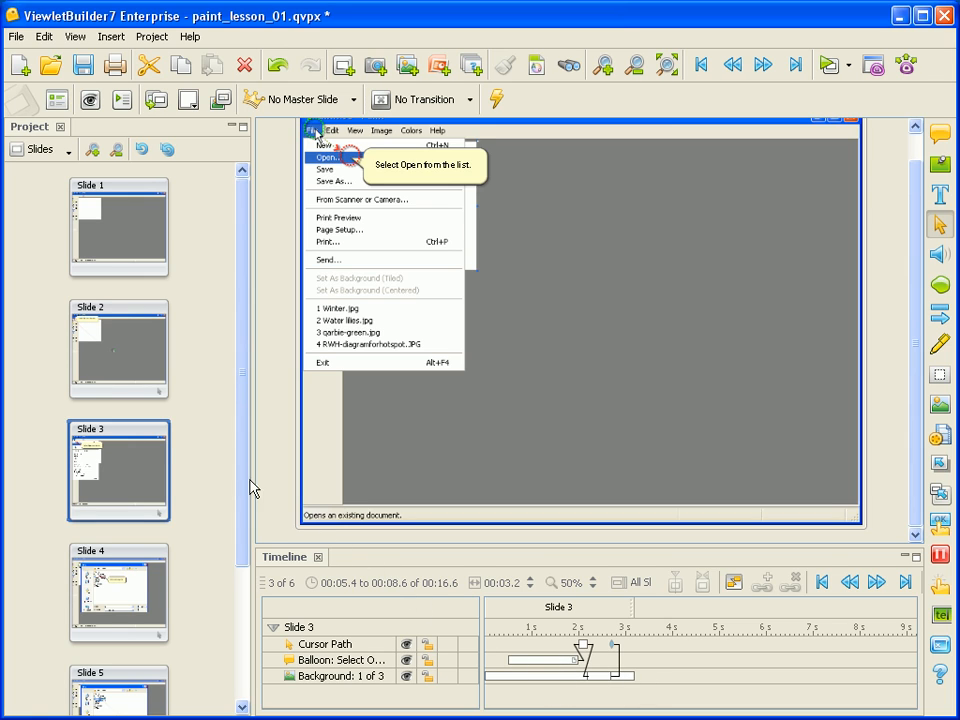
{"action": "left_click_drag", "start_coordinate": [249, 482], "coordinate": [245, 613]}
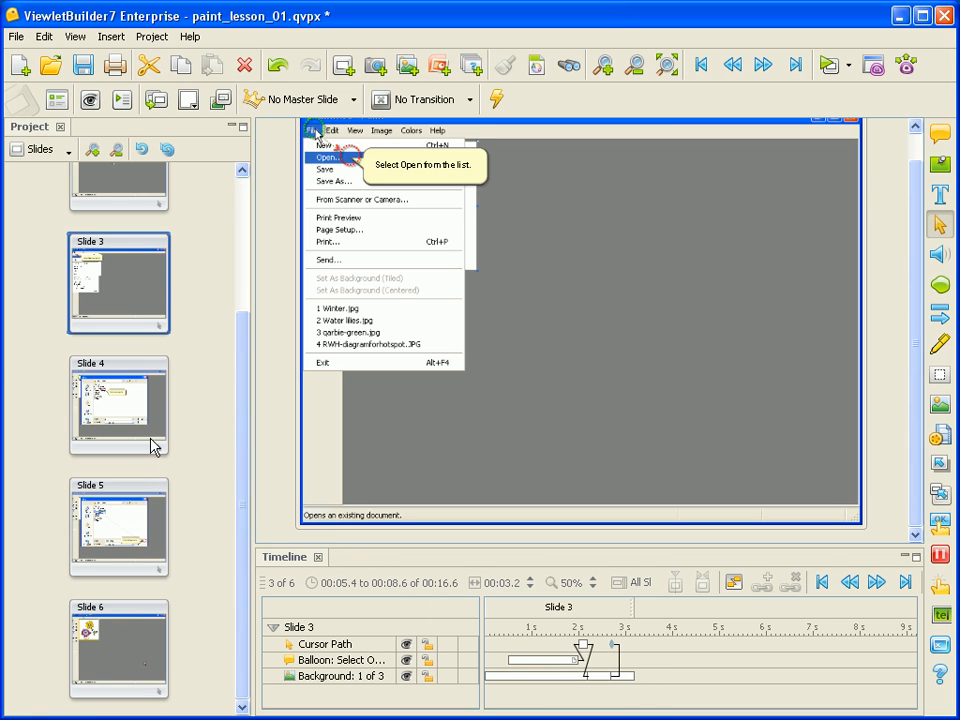
{"action": "left_click", "coordinate": [120, 415]}
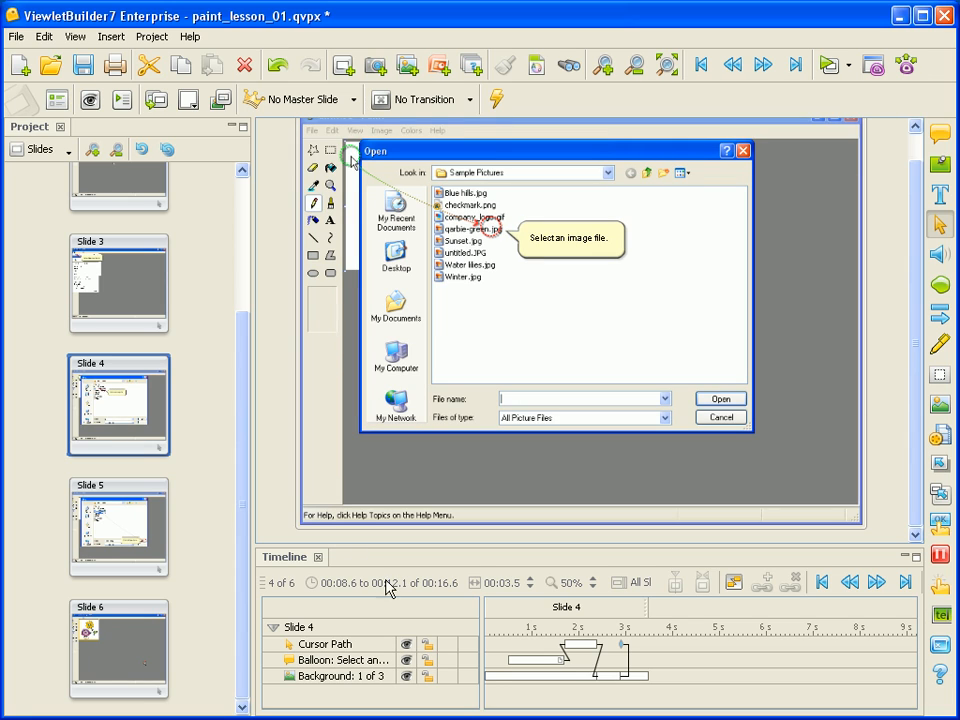
{"action": "left_click", "coordinate": [120, 547]}
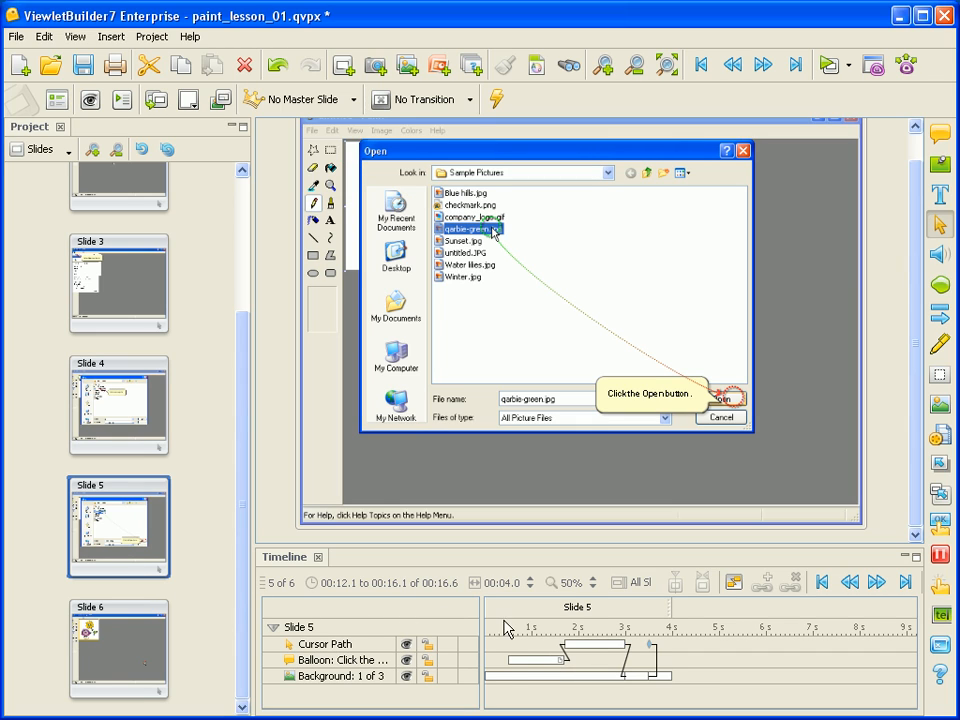
- Nudge the "Click the Open button." balloon on Slide 5 slightly left, next to the Open button
{"action": "left_click", "coordinate": [657, 404]}
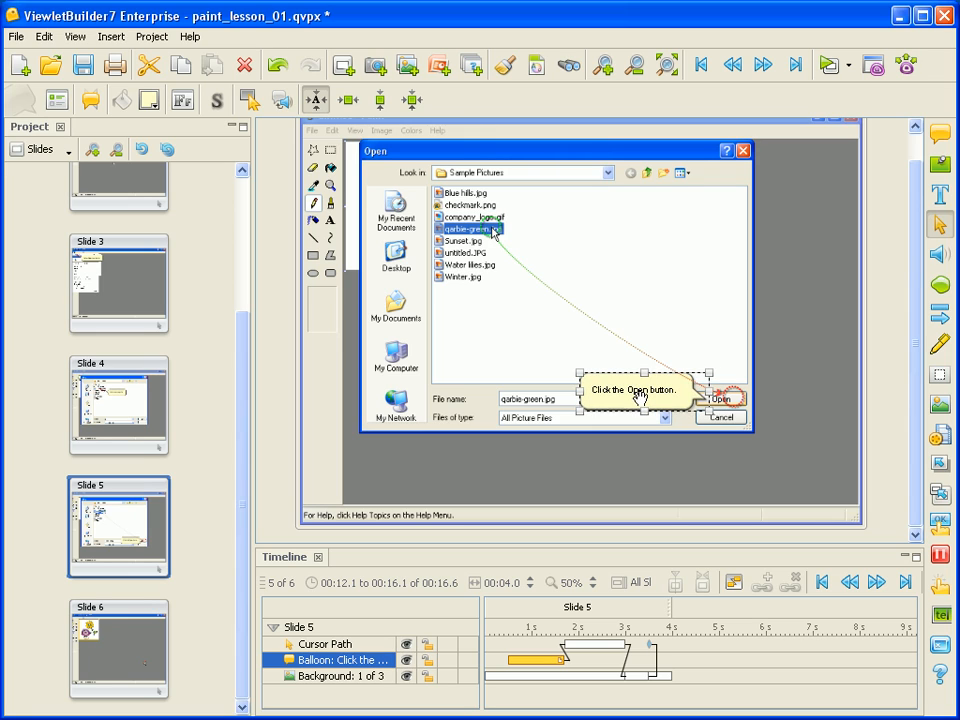
{"action": "left_click_drag", "start_coordinate": [640, 397], "coordinate": [638, 399]}
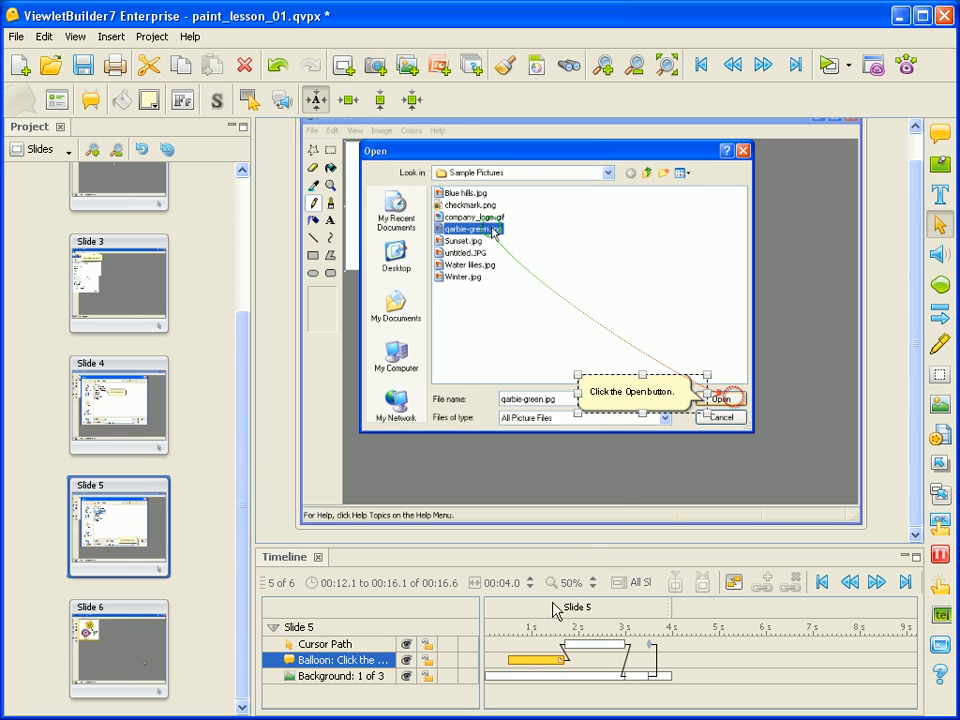
- Open Slide 6 and delete its cursor path
{"action": "left_click", "coordinate": [143, 653]}
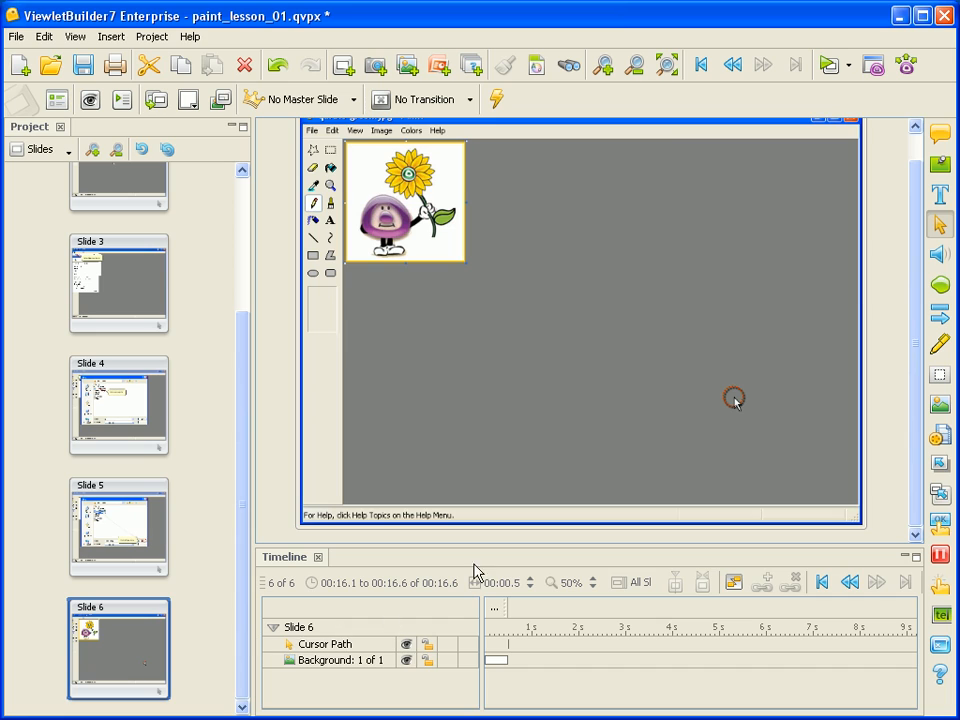
{"action": "left_click", "coordinate": [367, 644]}
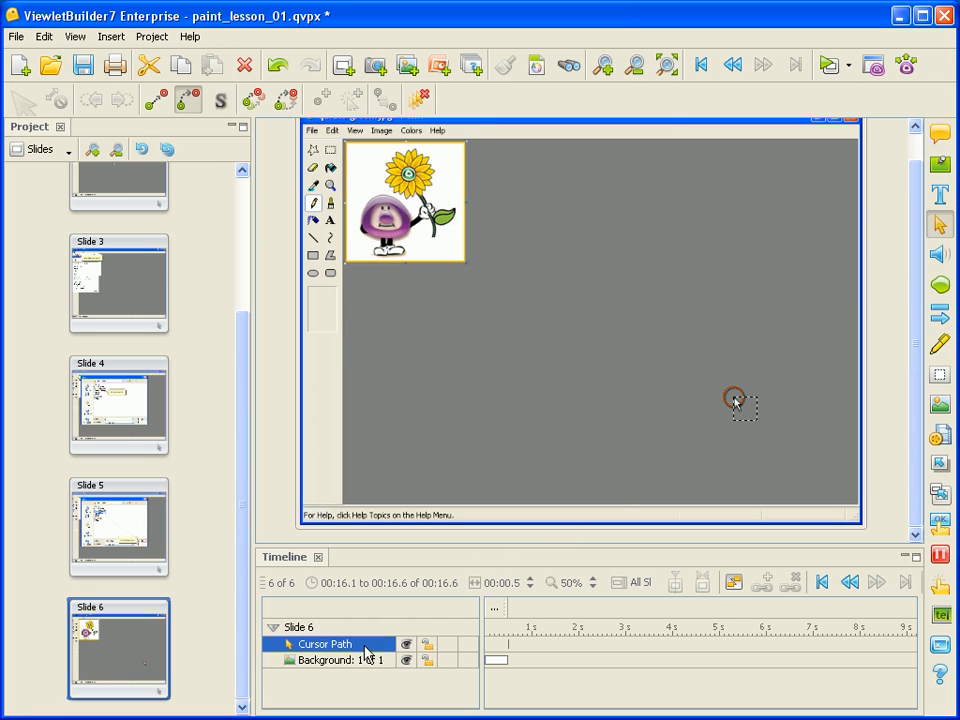
{"action": "left_click", "coordinate": [244, 64]}
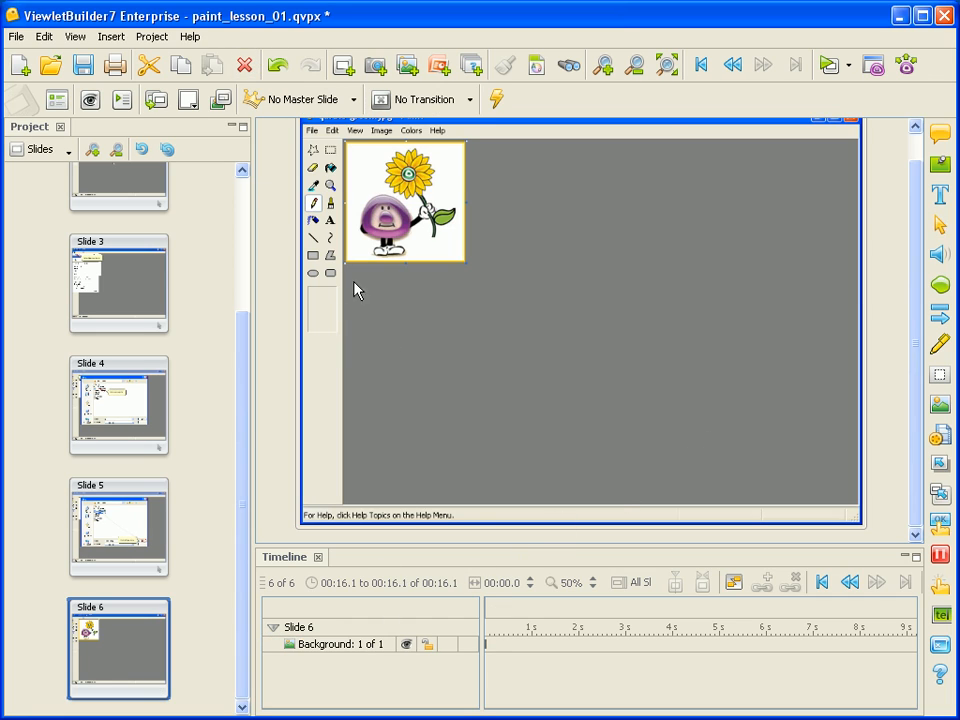
- Set Slide 6's duration to 00:01.0 and save the project
{"action": "left_click", "coordinate": [529, 580]}
{"action": "left_click", "coordinate": [84, 66]}
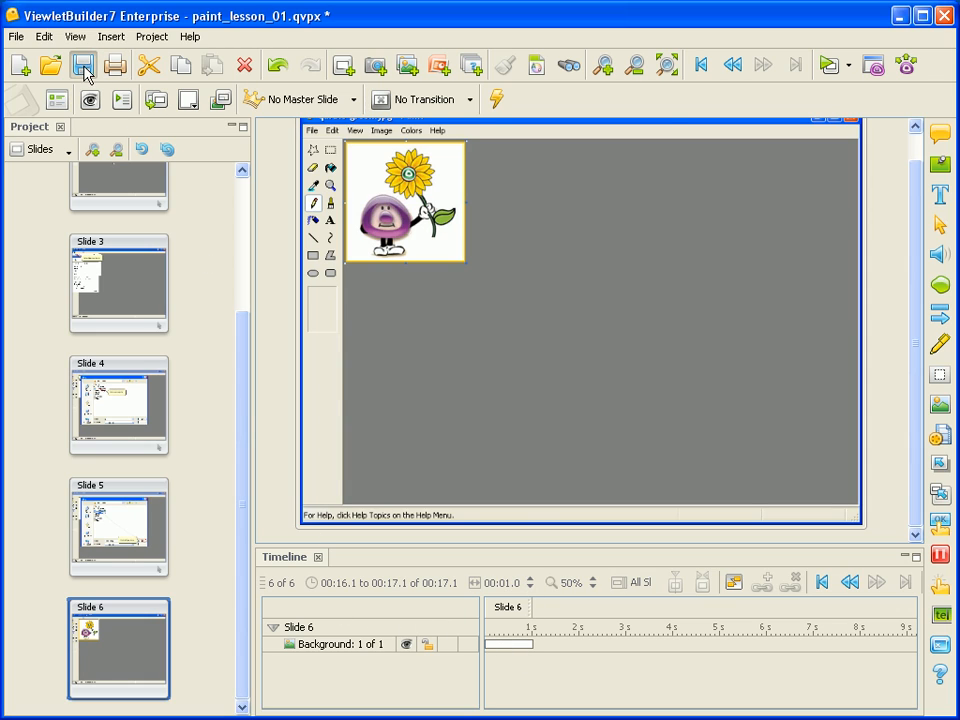
- Flip back and forth between slides 3, 4 and 5 to review their content and timing
{"action": "left_click", "coordinate": [147, 545]}
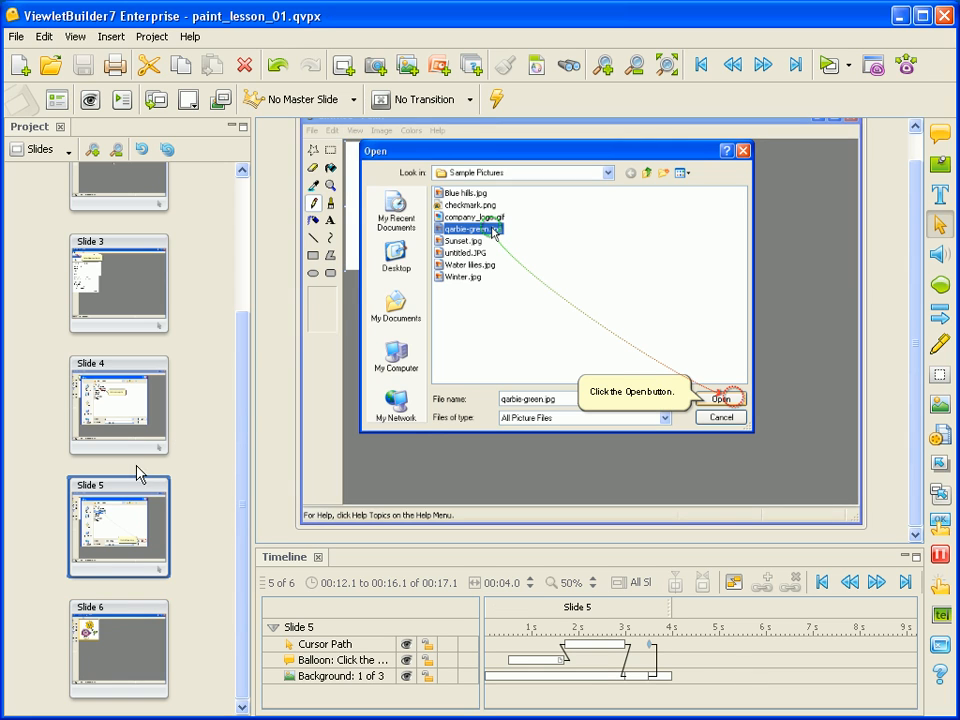
{"action": "left_click", "coordinate": [139, 437]}
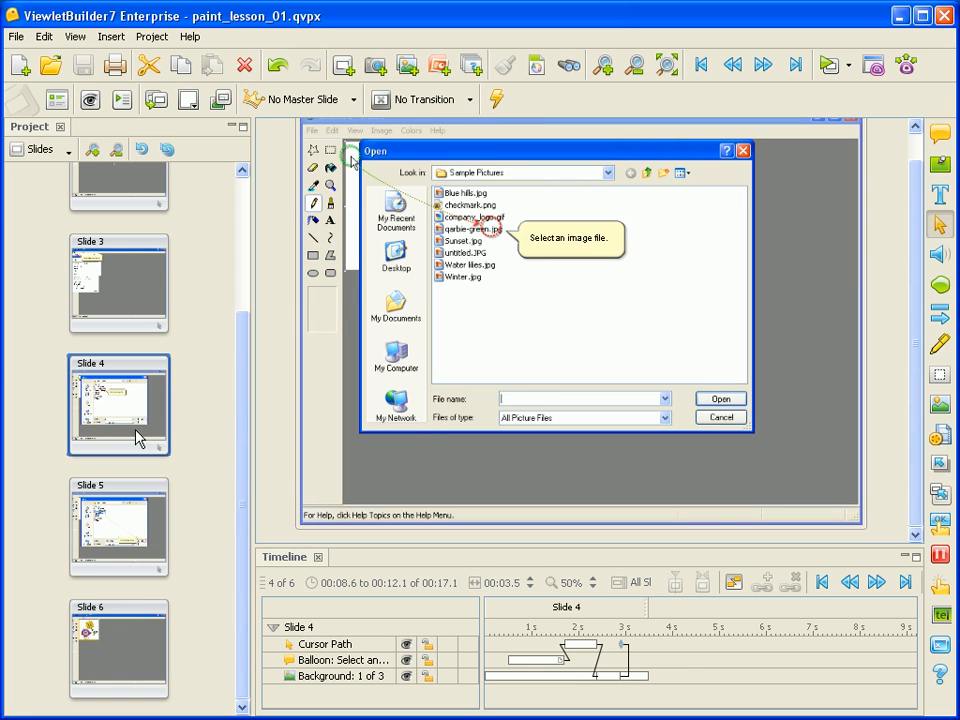
{"action": "left_click", "coordinate": [133, 303]}
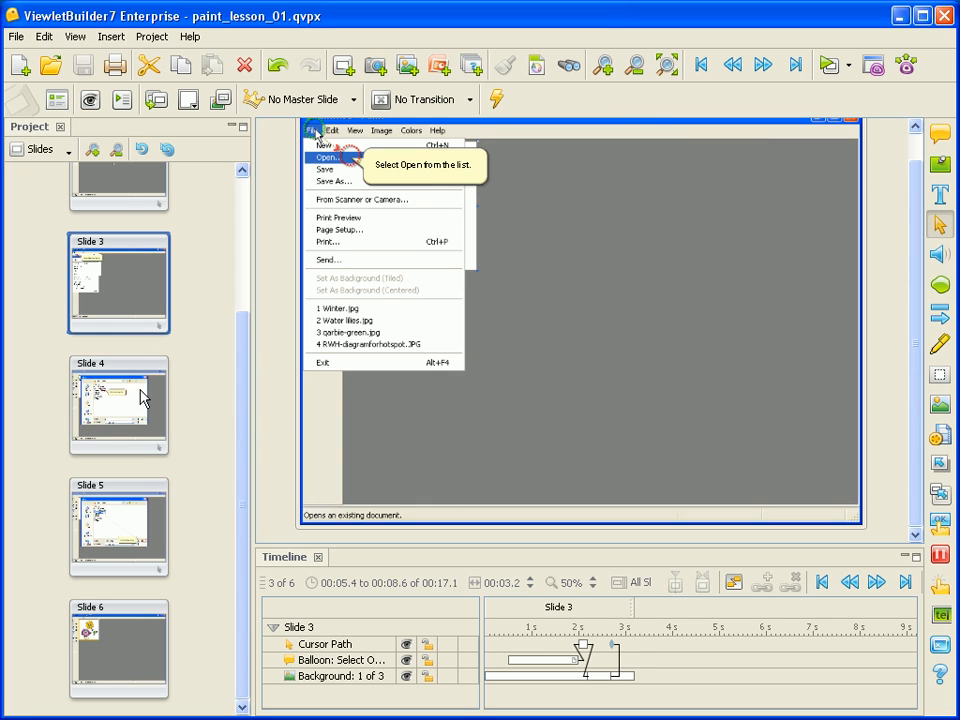
{"action": "left_click", "coordinate": [141, 390]}
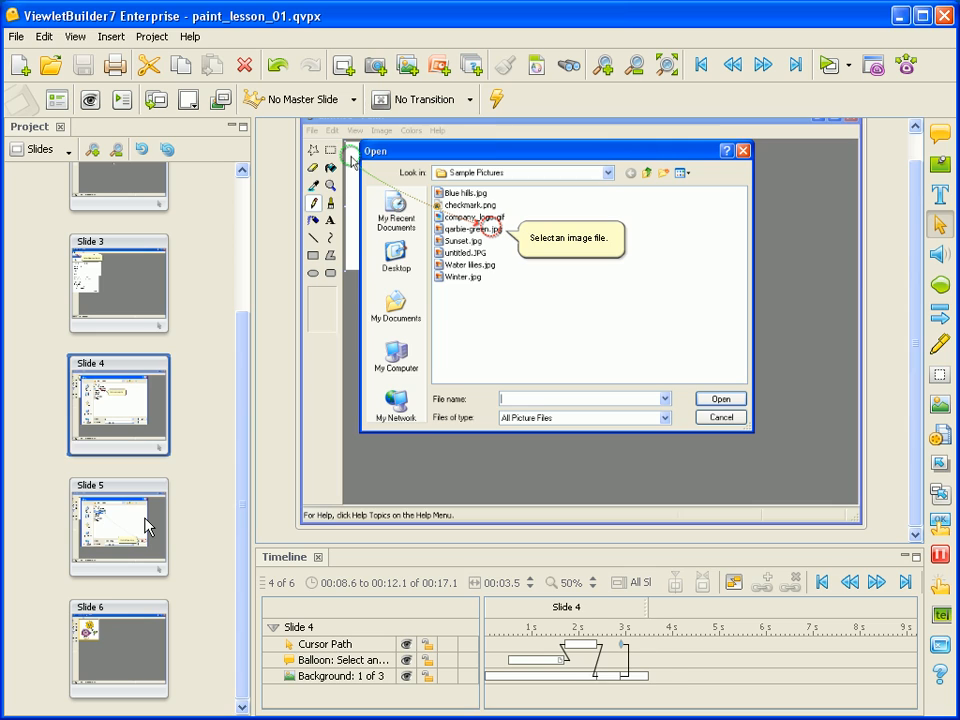
{"action": "left_click", "coordinate": [147, 527]}
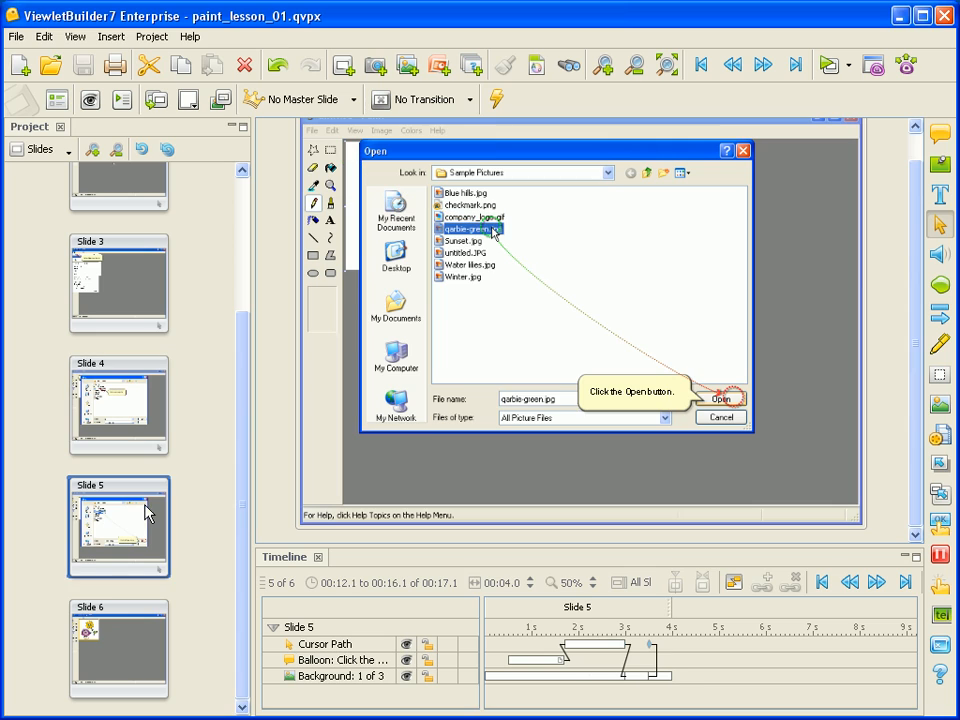
{"action": "left_click", "coordinate": [155, 418]}
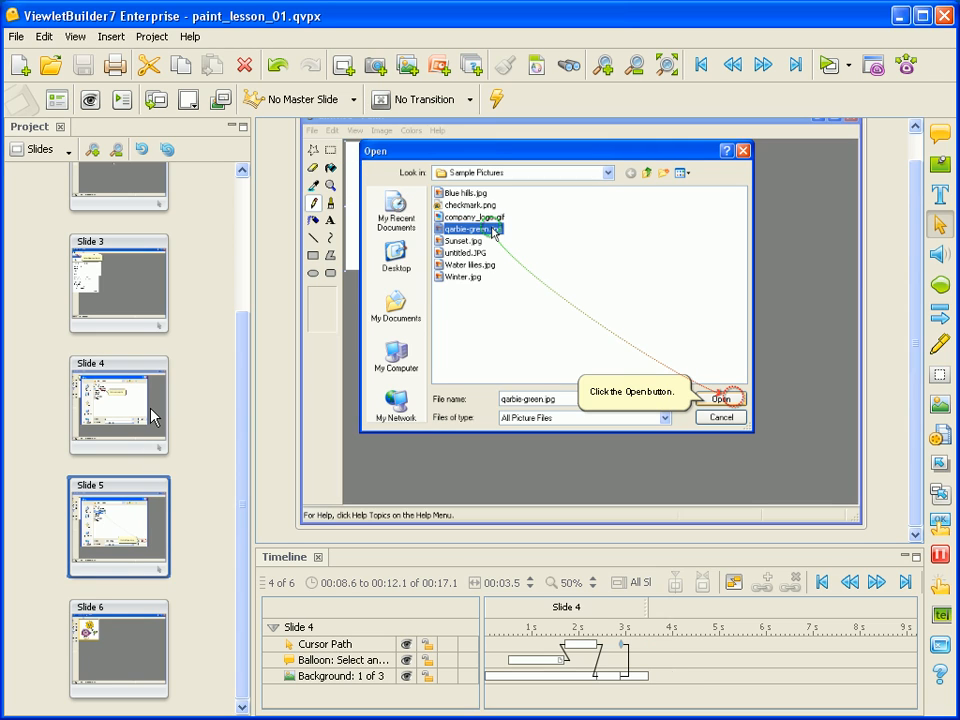
{"action": "left_click", "coordinate": [140, 305]}
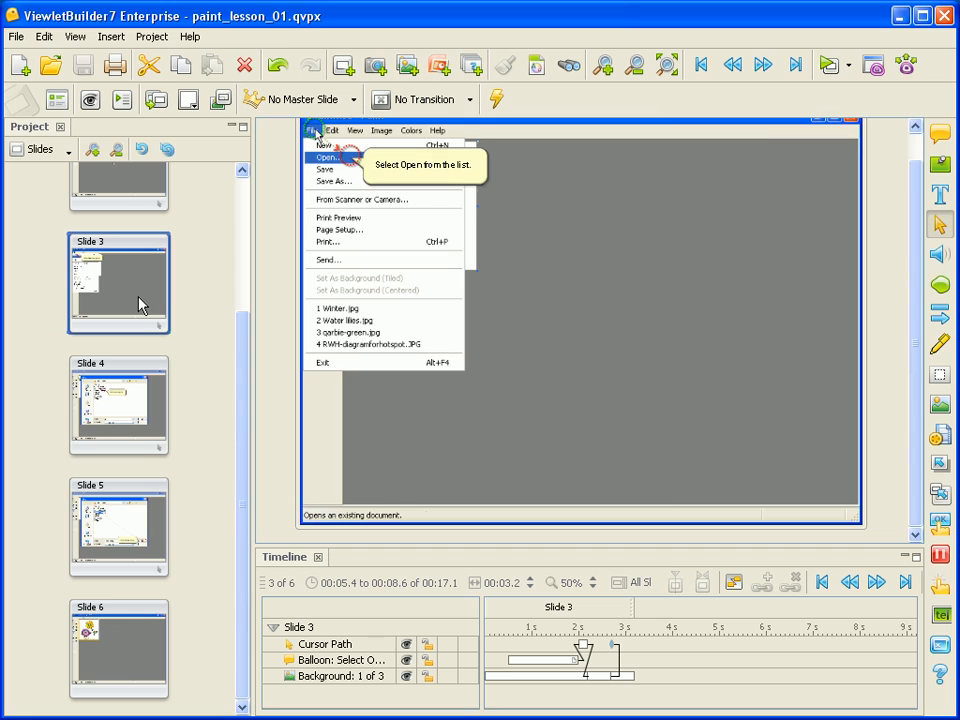
{"action": "left_click", "coordinate": [143, 390]}
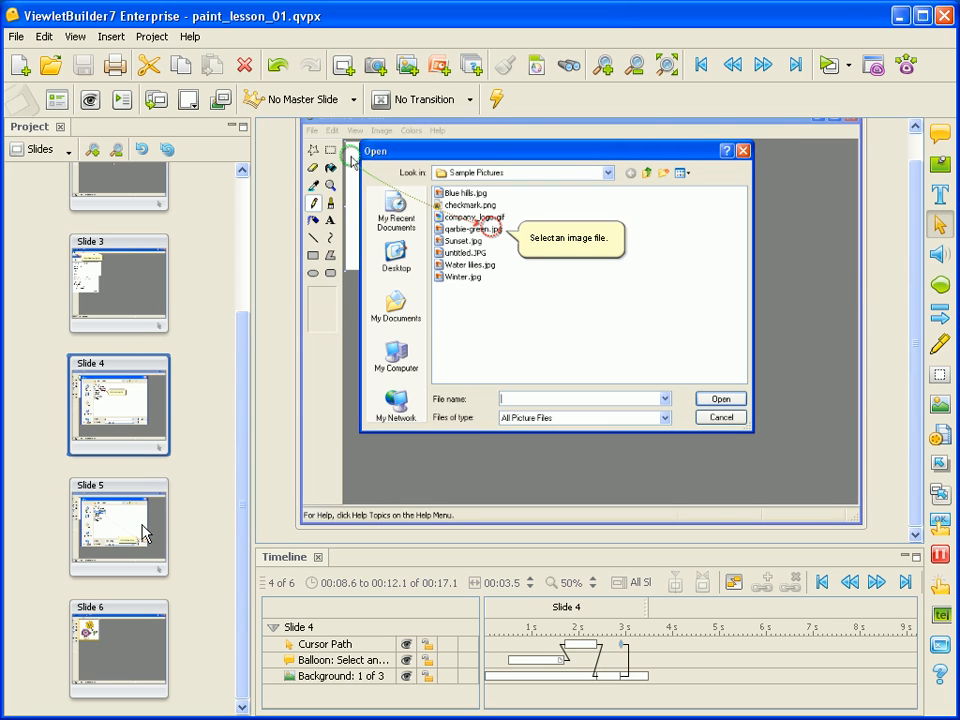
{"action": "left_click", "coordinate": [145, 533]}
{"action": "left_click", "coordinate": [130, 312]}
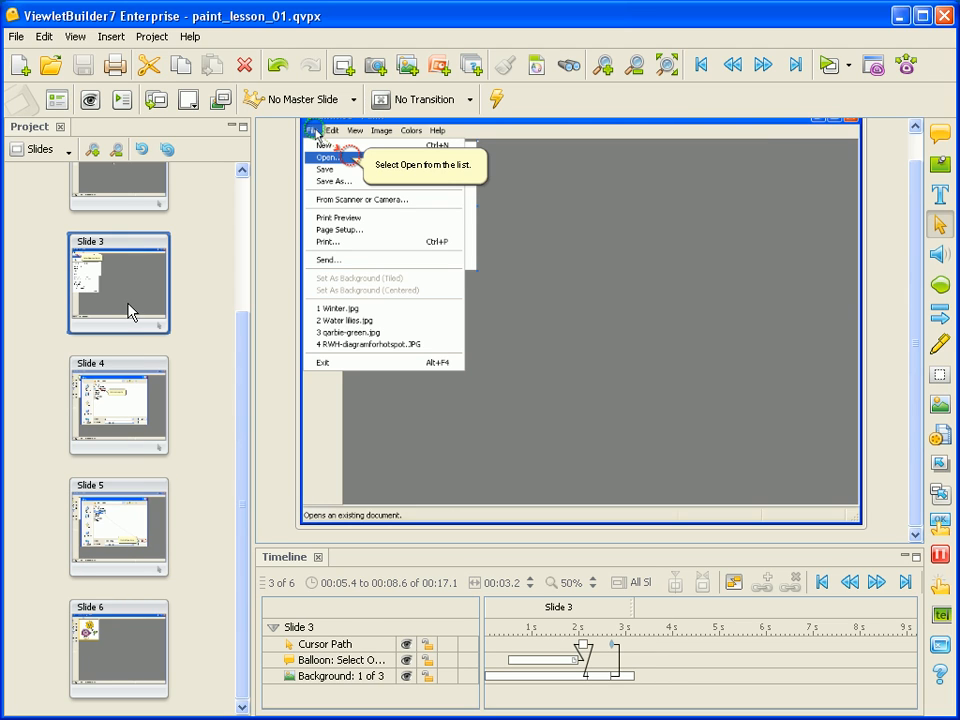
{"action": "left_click", "coordinate": [155, 420]}
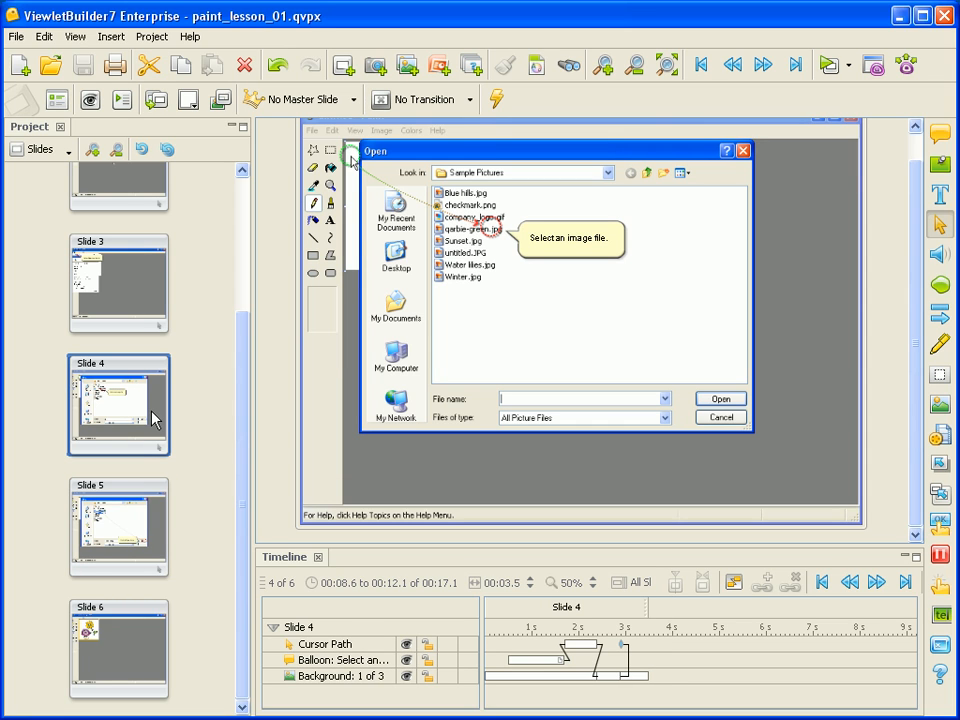